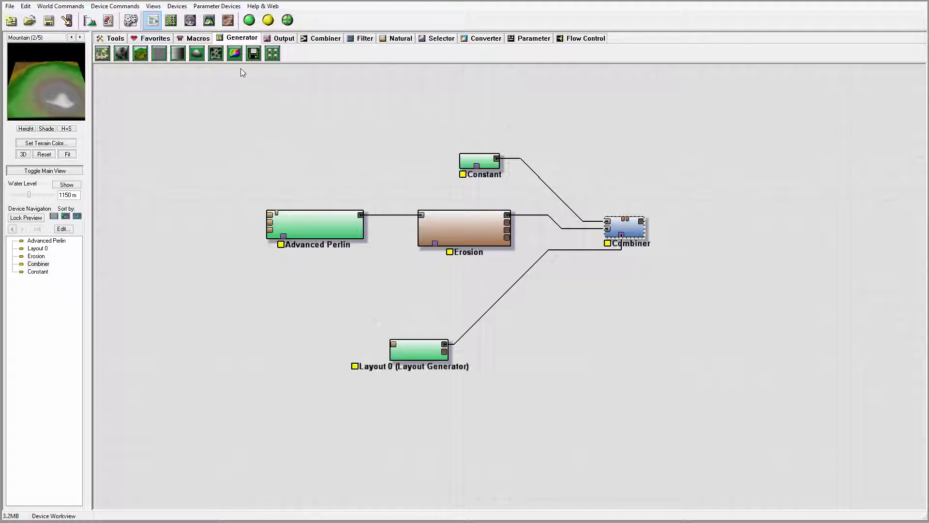
Step: Create a new layout for the Peaks render extents selected in the layout overview
left_click(171, 20)
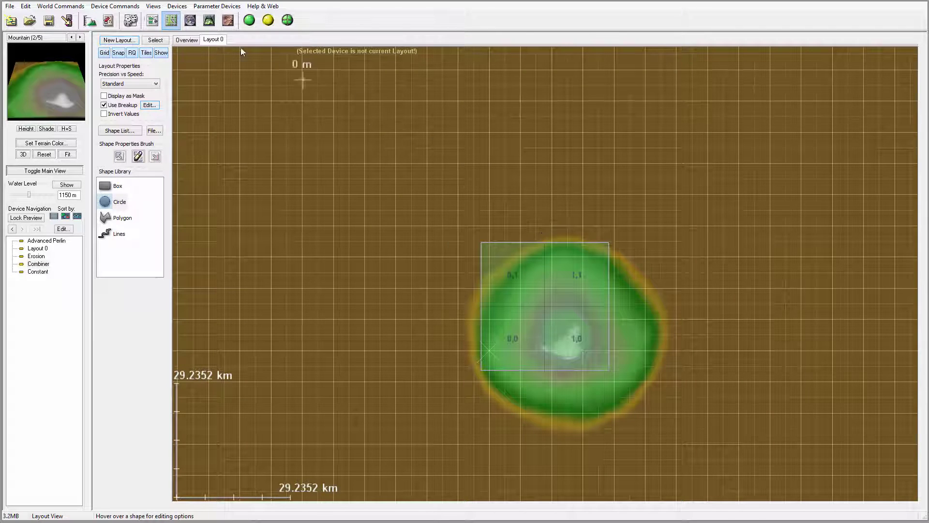
left_click(186, 40)
left_click(128, 82)
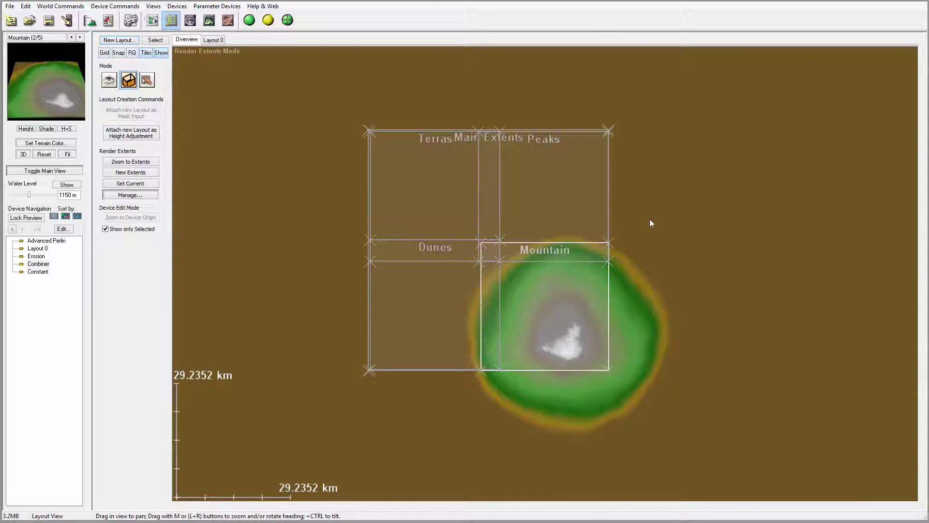
left_click(537, 153)
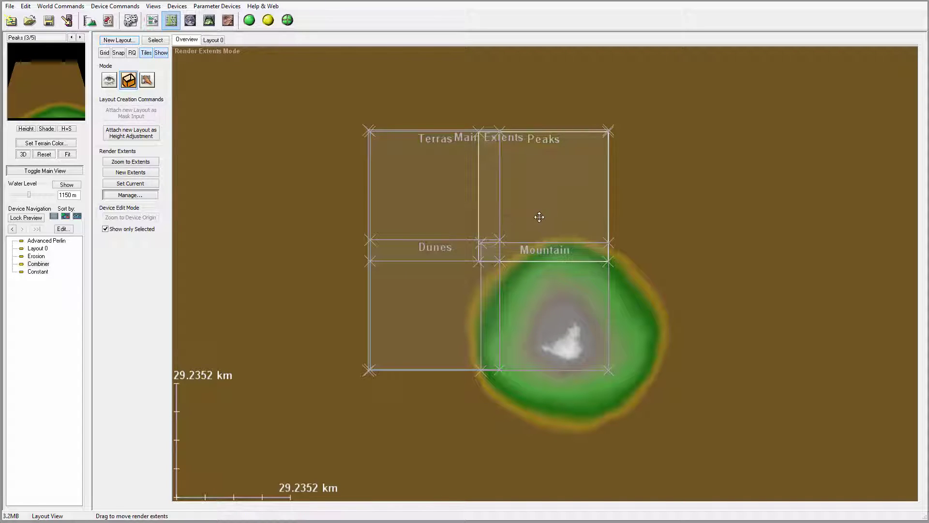
left_click(117, 41)
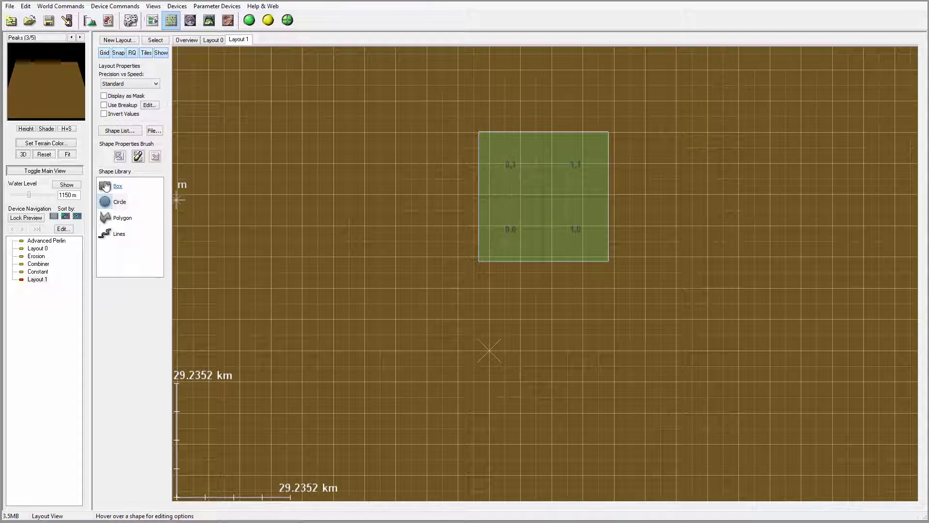
Step: Add a box shape covering the Peaks extents and widen its falloff well beyond the box edges
left_click_drag(106, 186, 598, 251)
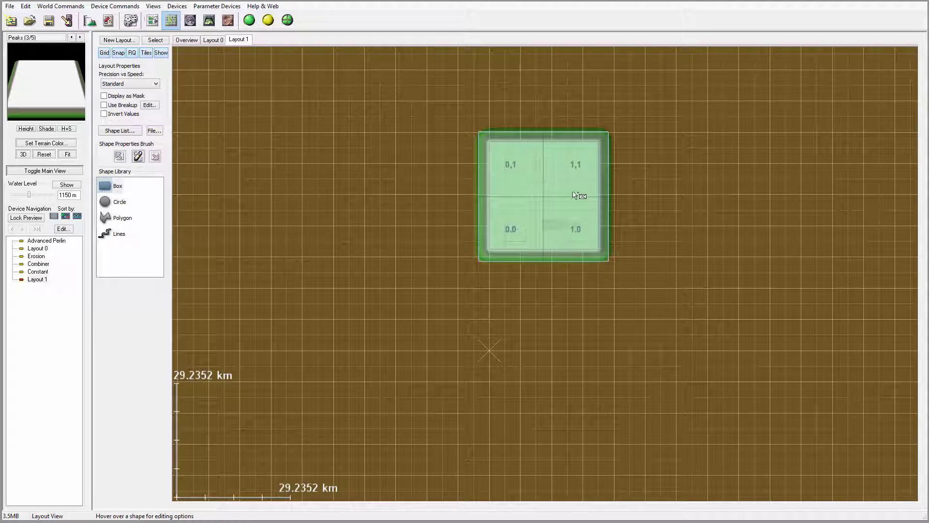
mouse_move(591, 187)
left_click_drag(614, 195, 643, 196)
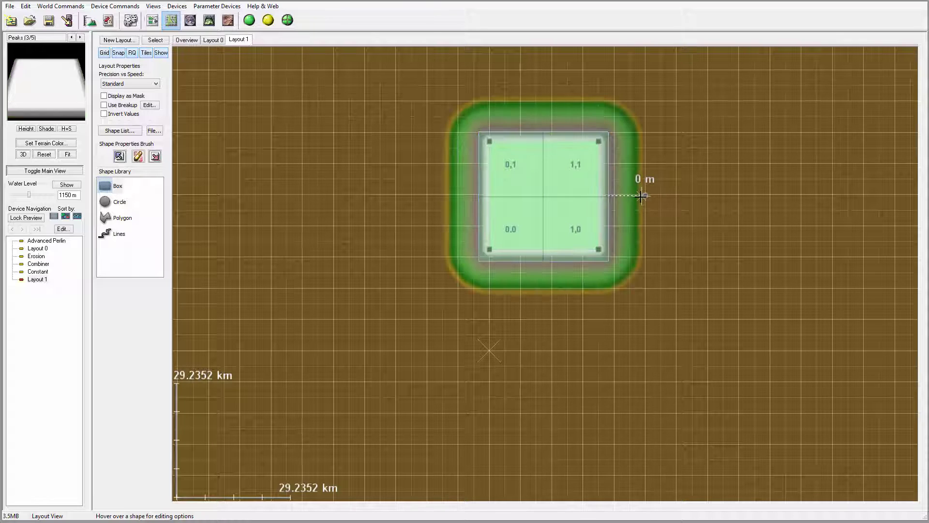
Step: Shift the box slightly within the Peaks extents and enable breakup for the layout
left_click_drag(575, 173, 583, 168)
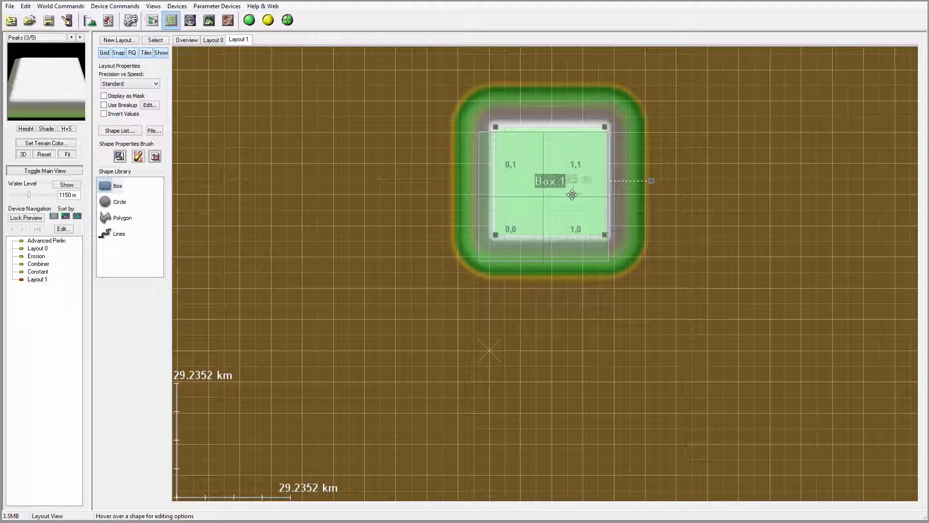
left_click_drag(572, 197, 572, 203)
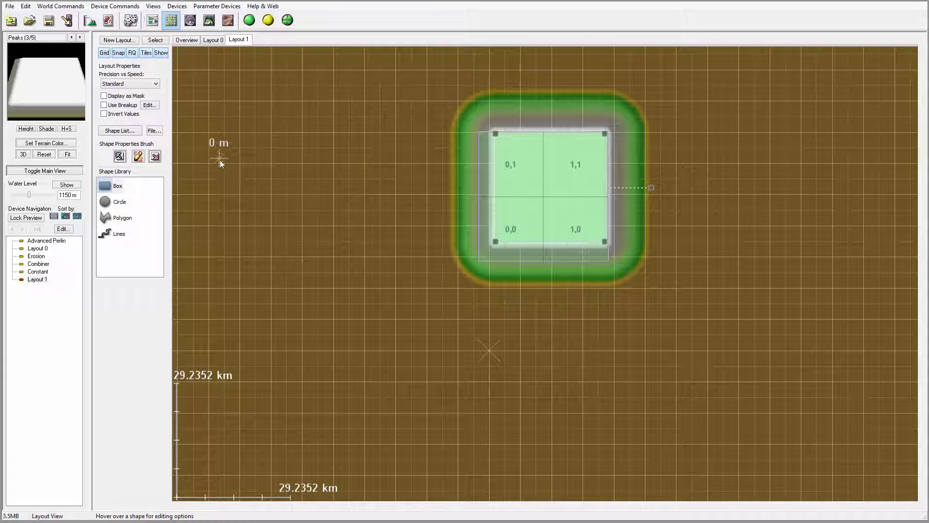
left_click(104, 105)
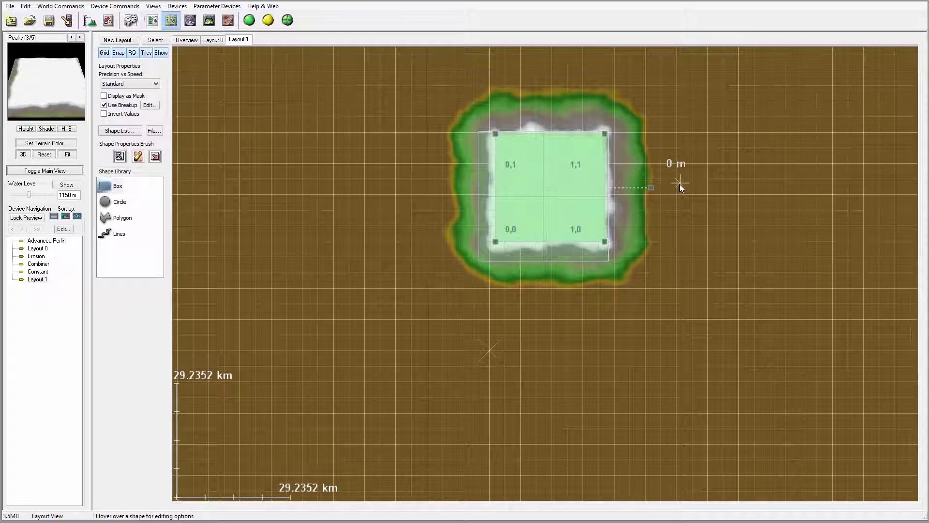
Step: In the device workview, move the Layout 1 generator beneath Layout 0 and rename it Peaks
left_click(152, 20)
scroll(550, 323, "down", 4)
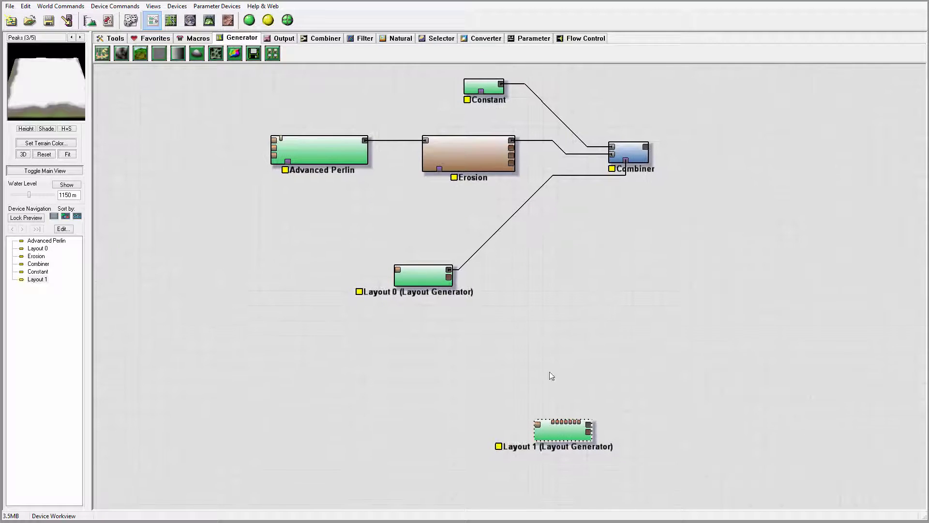
left_click_drag(549, 439, 446, 405)
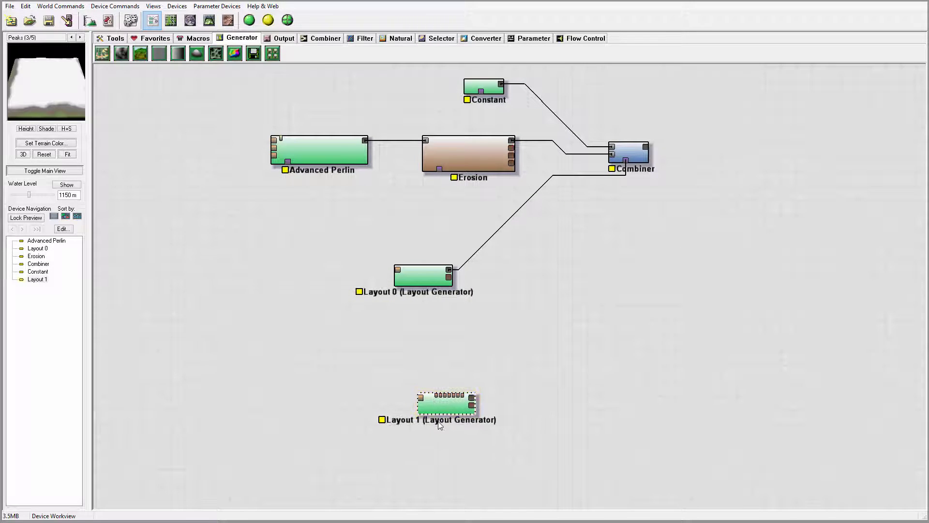
right_click(443, 407)
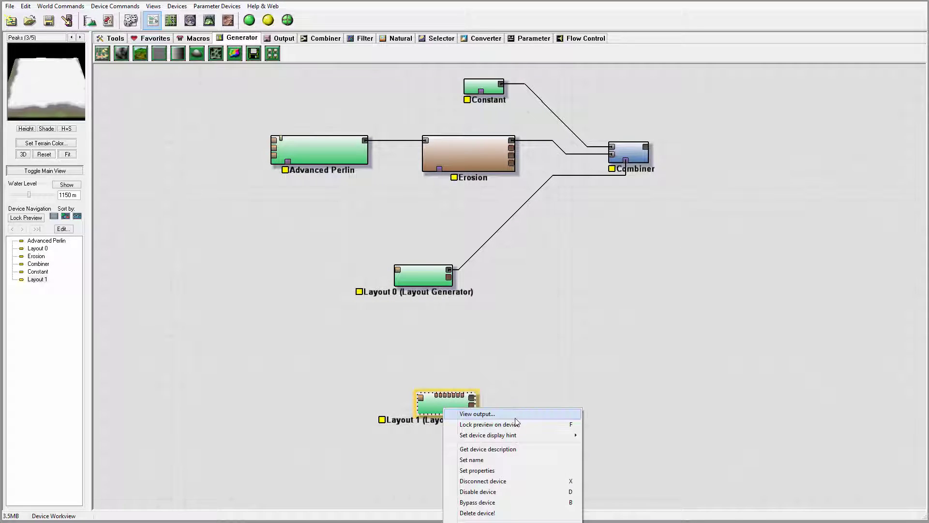
left_click(521, 461)
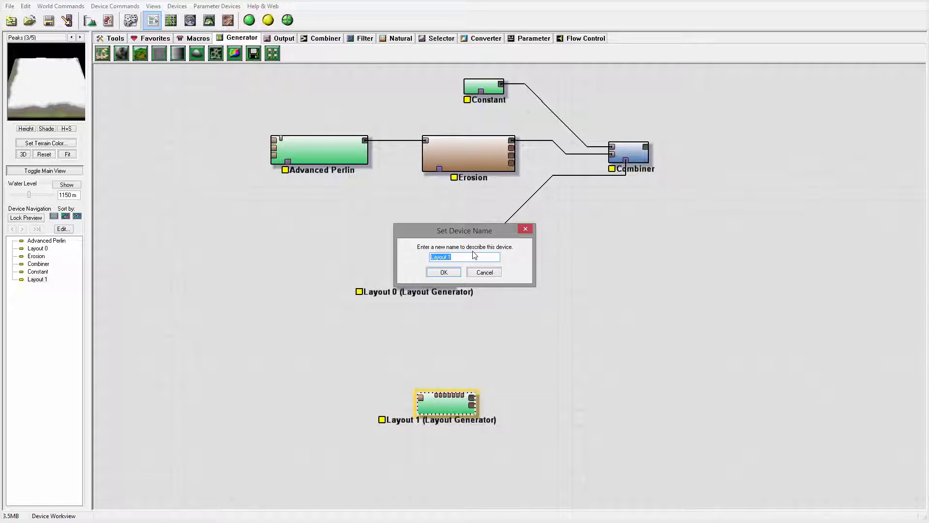
type("Peaks")
left_click(452, 272)
Step: Rename the Layout 0 generator as Mountain
left_click(430, 282)
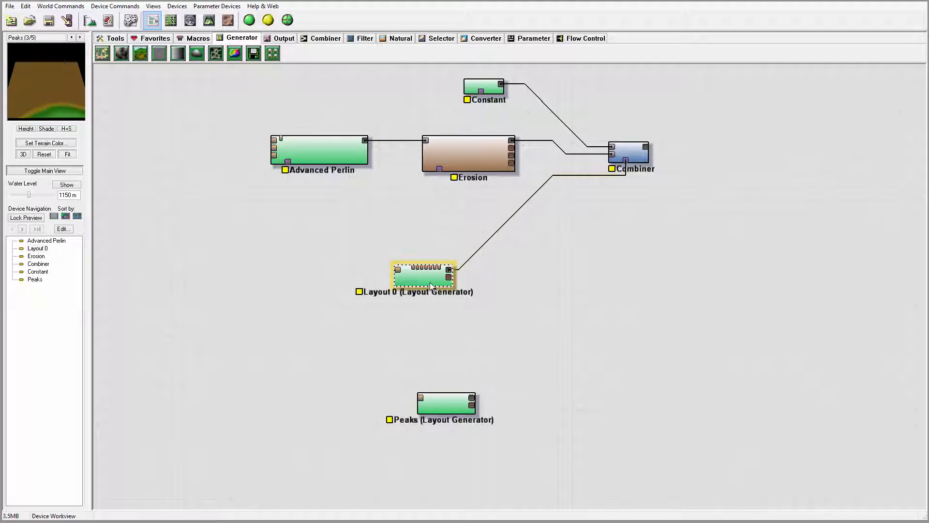
right_click(429, 283)
left_click(497, 341)
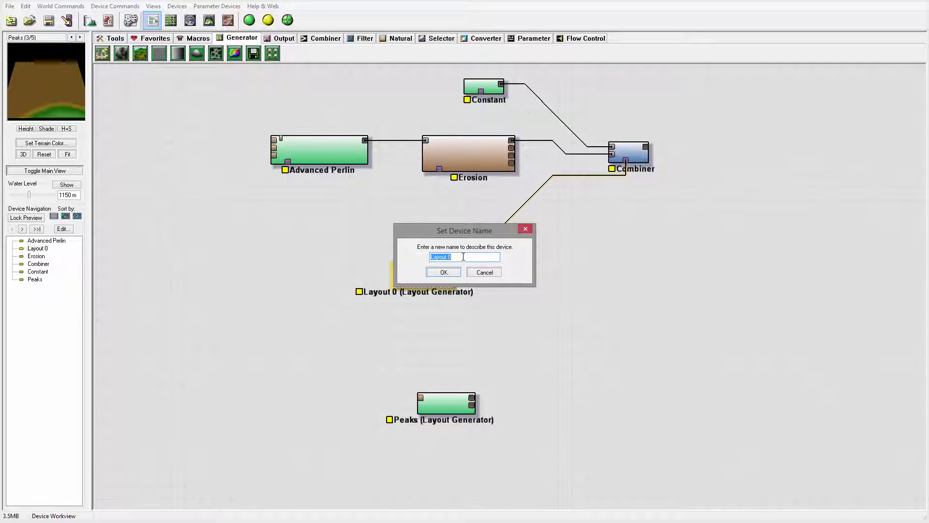
type("Mountain")
left_click(446, 272)
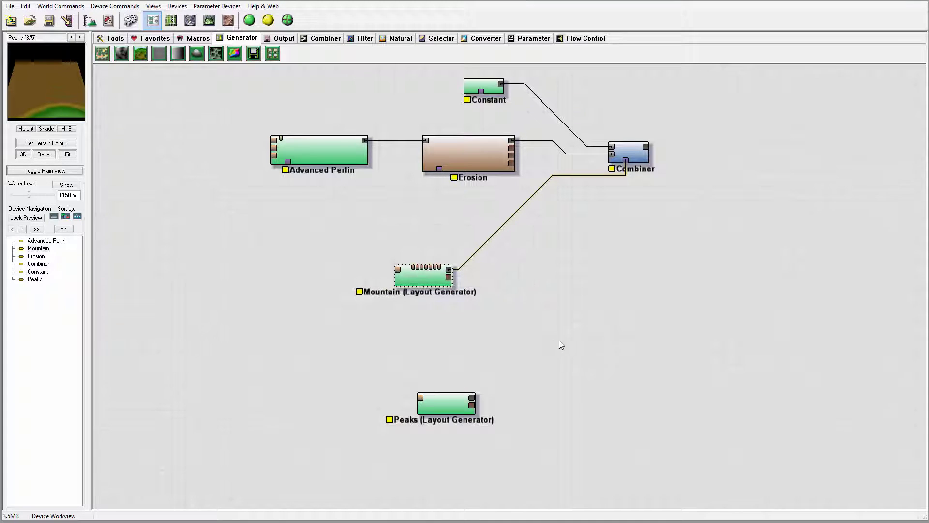
Step: Move the Peaks layout generator far to the lower right of the Mountain generator, leaving room for new devices
left_click_drag(551, 381, 776, 427)
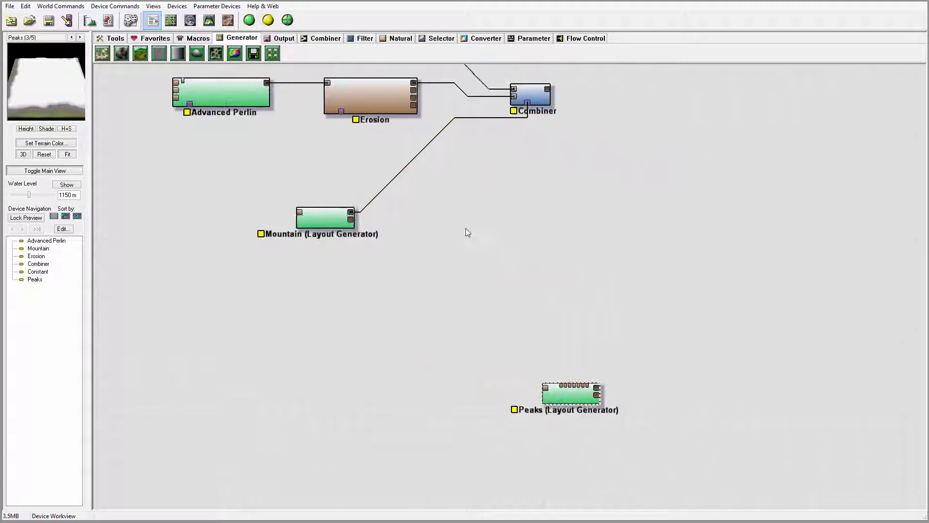
left_click_drag(489, 376, 536, 417)
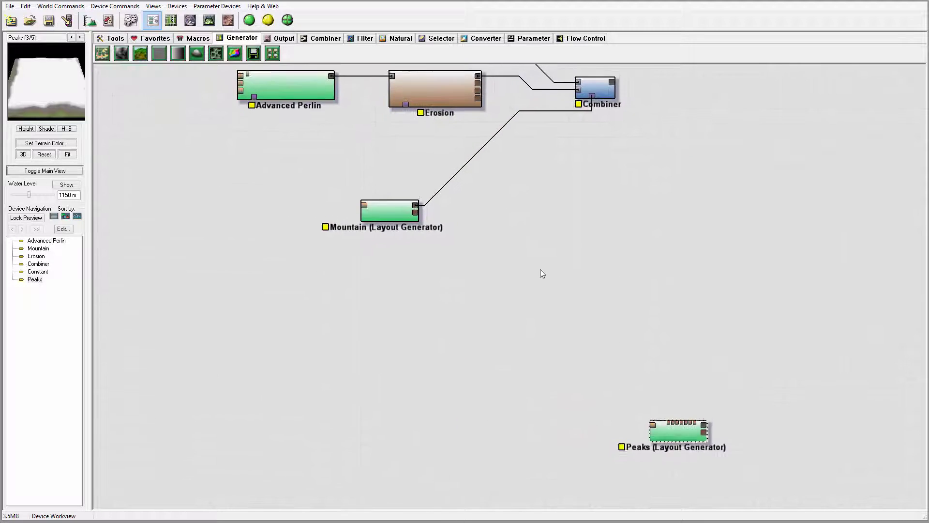
right_click_drag(542, 274, 547, 305)
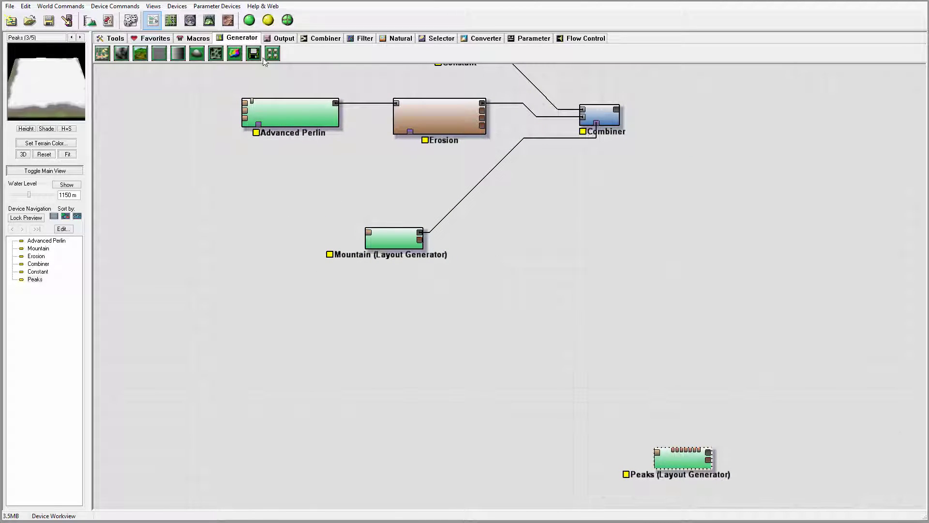
Step: Add a Voronoi generator below the Mountain layout and set its scale to about 10.34 km and shape to 0.31250
left_click_drag(216, 53, 410, 343)
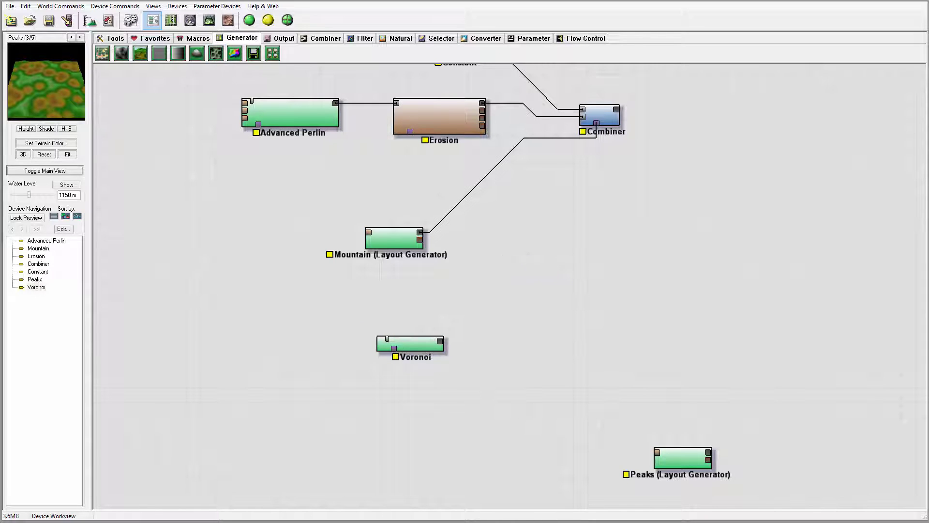
double_click(410, 344)
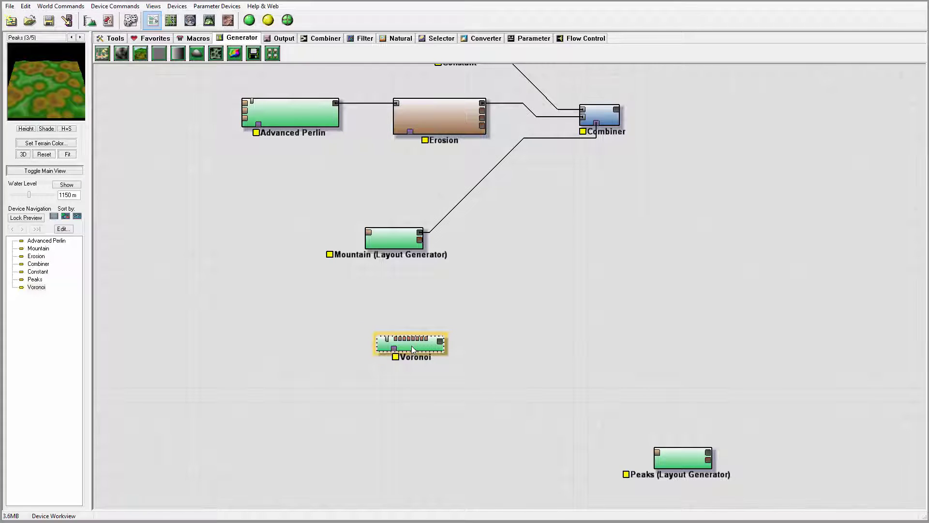
left_click_drag(482, 176, 612, 187)
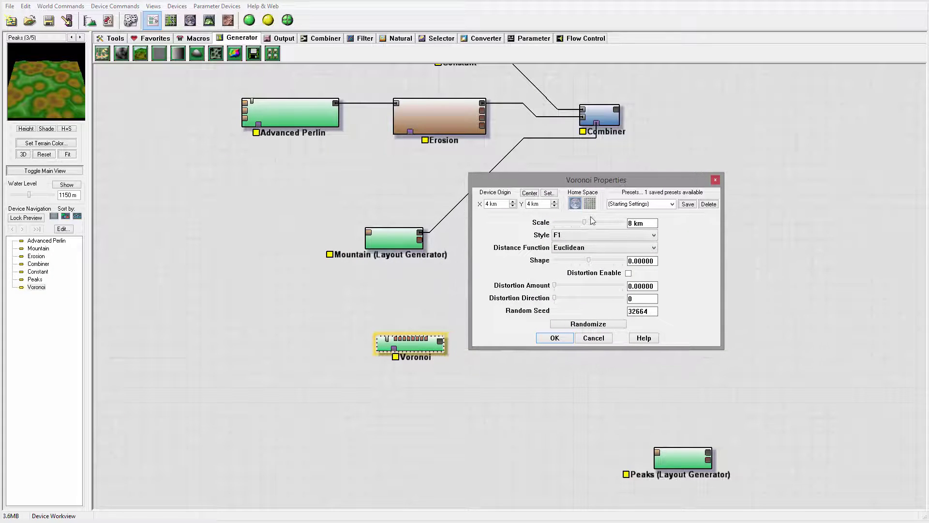
left_click_drag(585, 222, 586, 222)
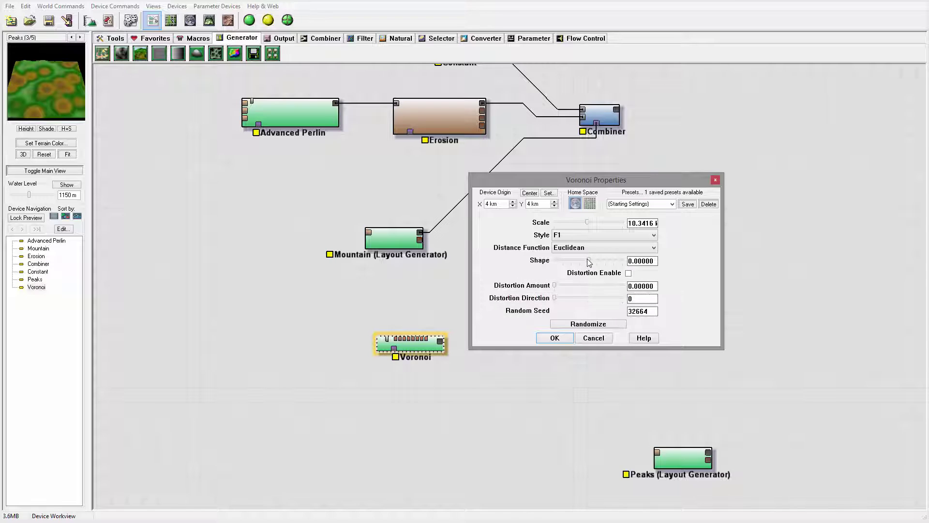
mouse_move(589, 260)
left_mouse_down()
mouse_move(598, 263)
mouse_move(579, 263)
mouse_move(593, 261)
left_mouse_up()
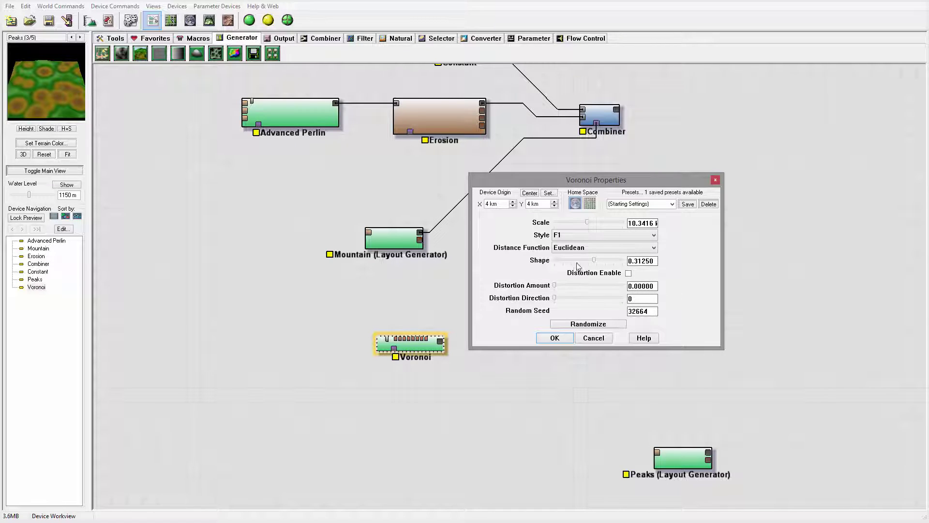
Step: Try distortion on the Voronoi generator with a raised distortion amount
left_click(628, 273)
left_click_drag(554, 286, 573, 286)
left_click(629, 274)
Step: Apply the Voronoi settings and move the Voronoi device farther left to make room beside it
left_click(555, 339)
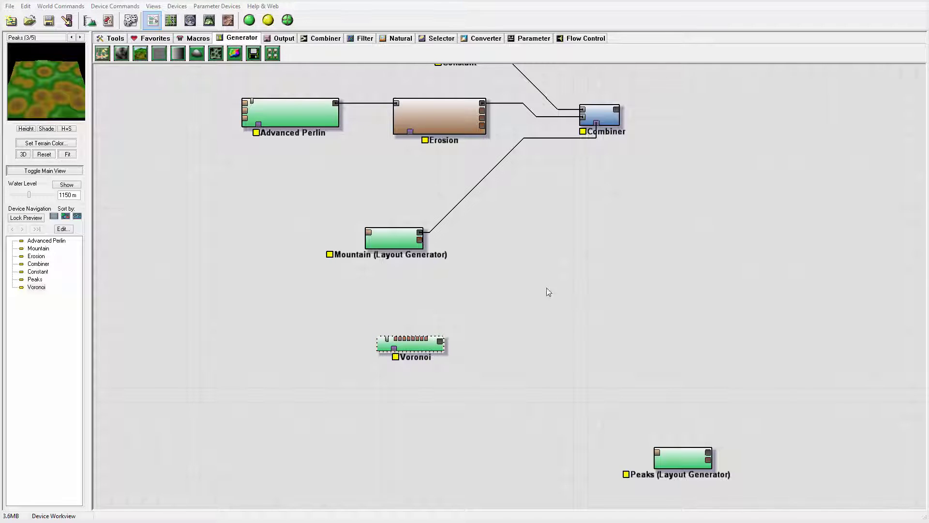
left_click_drag(422, 347, 367, 331)
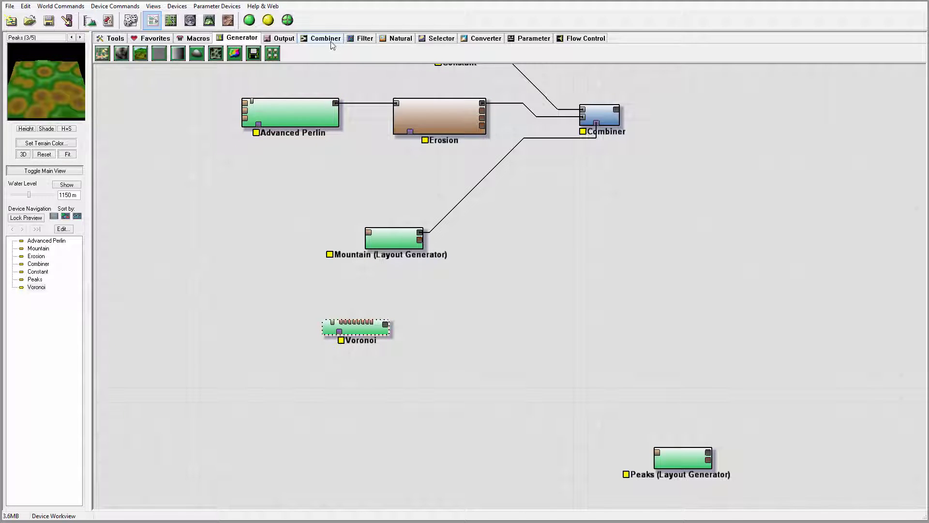
Step: Add an Equalizer filter to the right of Voronoi, feed Voronoi's output into it and space the two devices apart
left_click(361, 39)
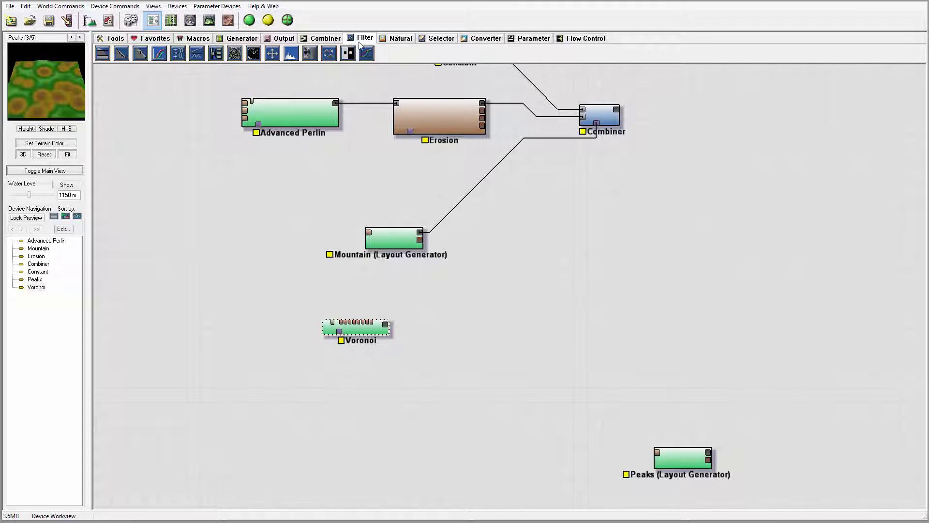
left_click(292, 53)
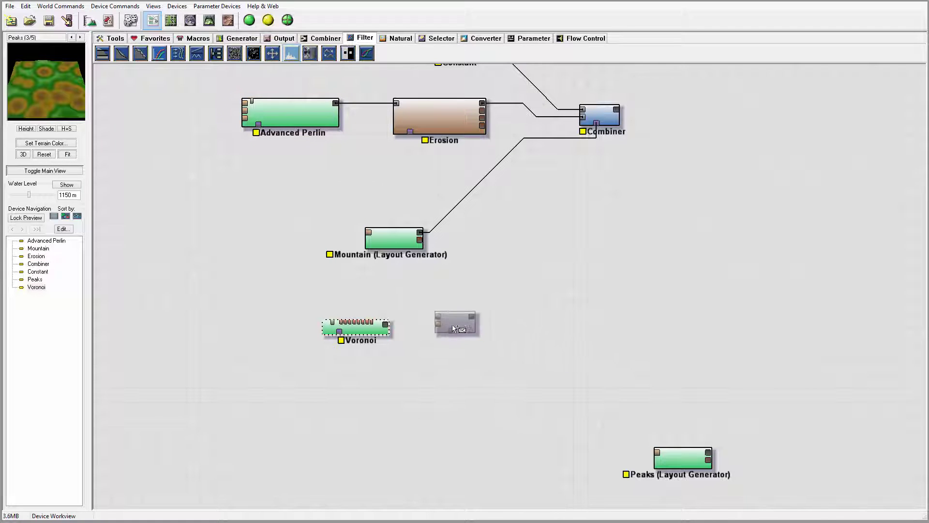
left_click(451, 326)
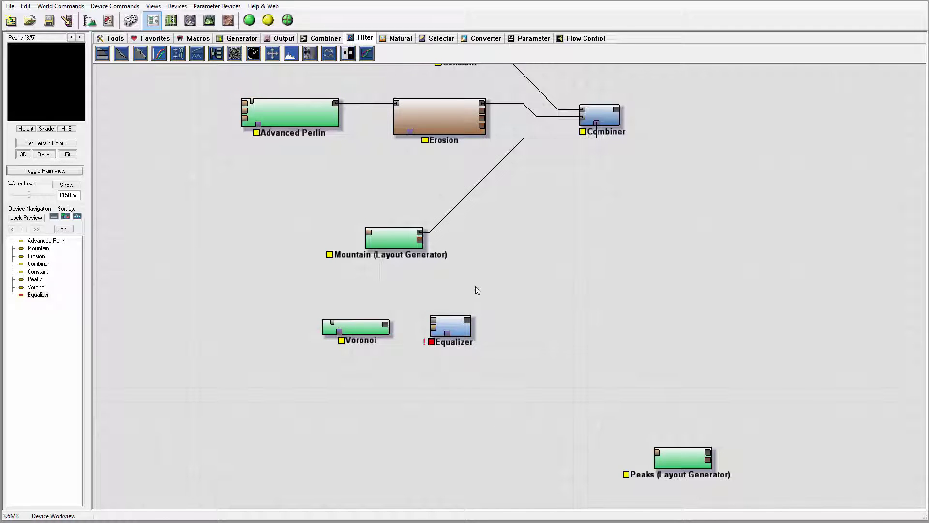
left_click_drag(352, 321, 456, 331)
double_click(455, 330)
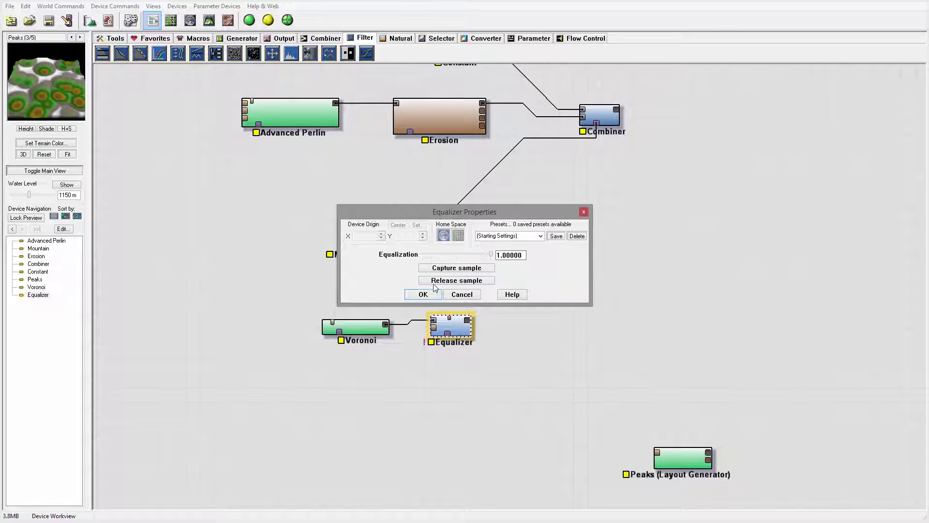
left_click(422, 295)
left_click_drag(364, 328, 342, 325)
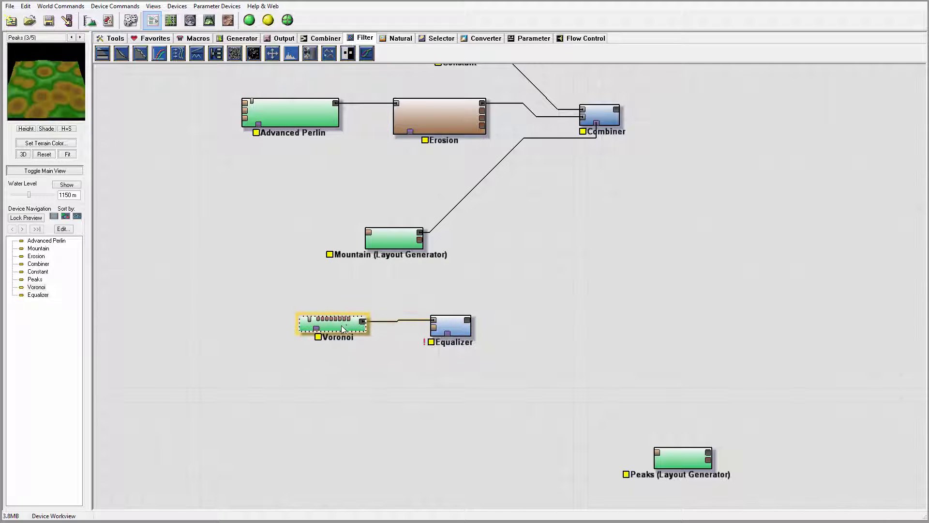
left_click(459, 327)
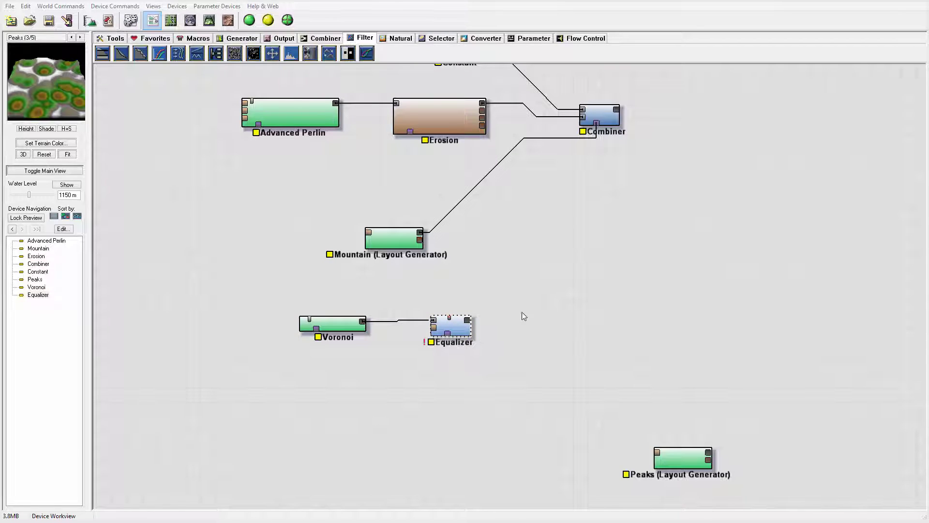
Step: Add an Erosion device to the right of the Equalizer and connect the Equalizer's output to its primary input
left_click(238, 38)
left_click(397, 39)
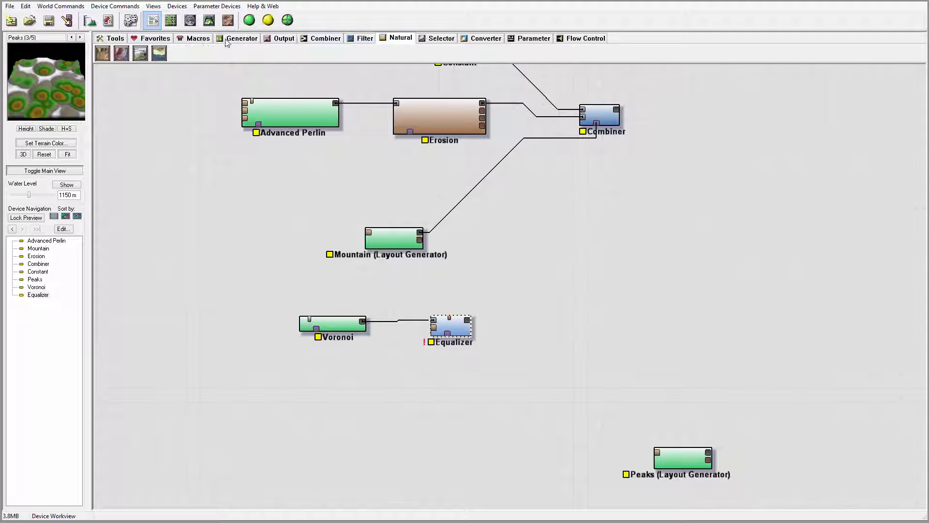
left_click_drag(102, 53, 560, 324)
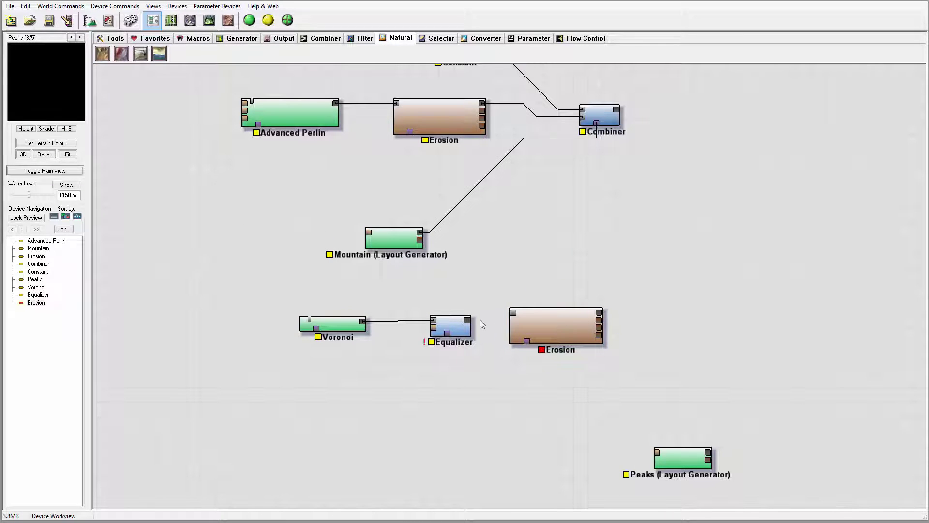
left_click_drag(468, 320, 516, 314)
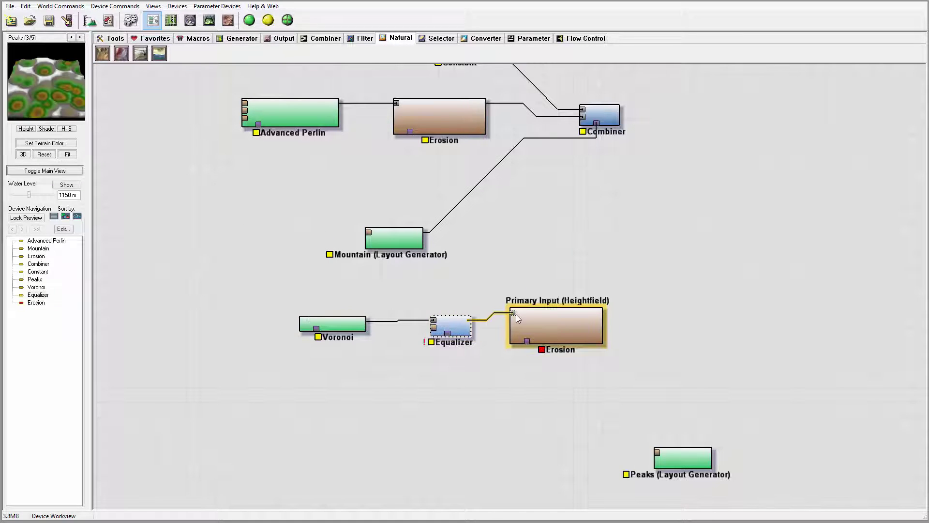
Step: Configure the new Erosion device with Channeled Erosion, a base duration of 170, geological-time enhancement enabled and an erosive power of 0.980
double_click(558, 326)
left_click_drag(428, 169, 564, 118)
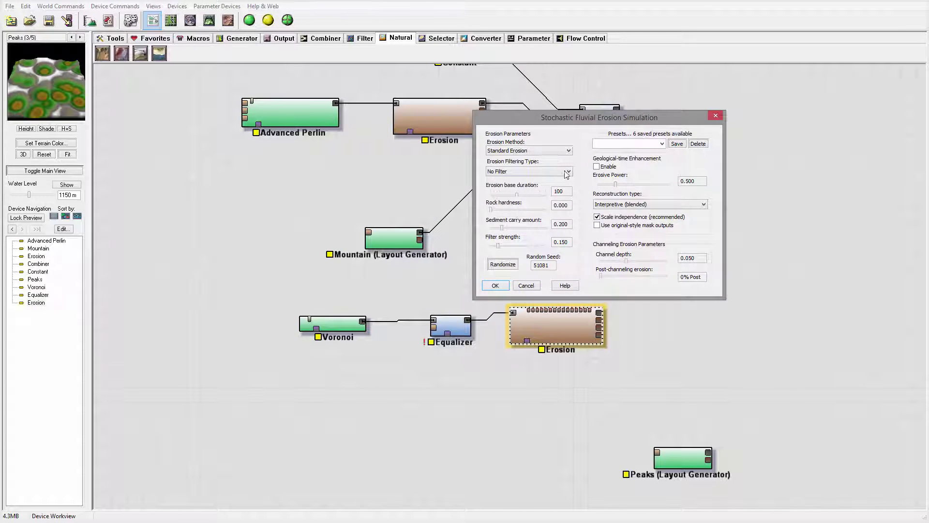
left_click(555, 150)
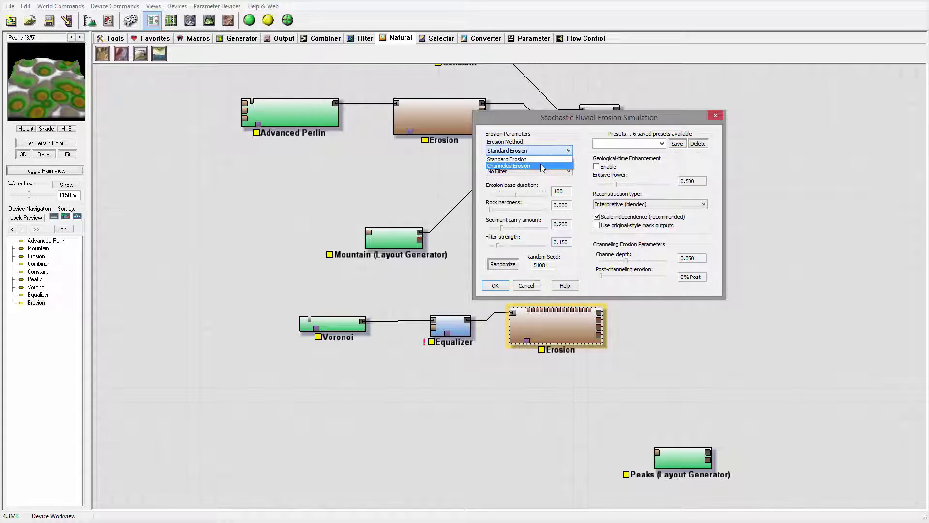
left_click(541, 164)
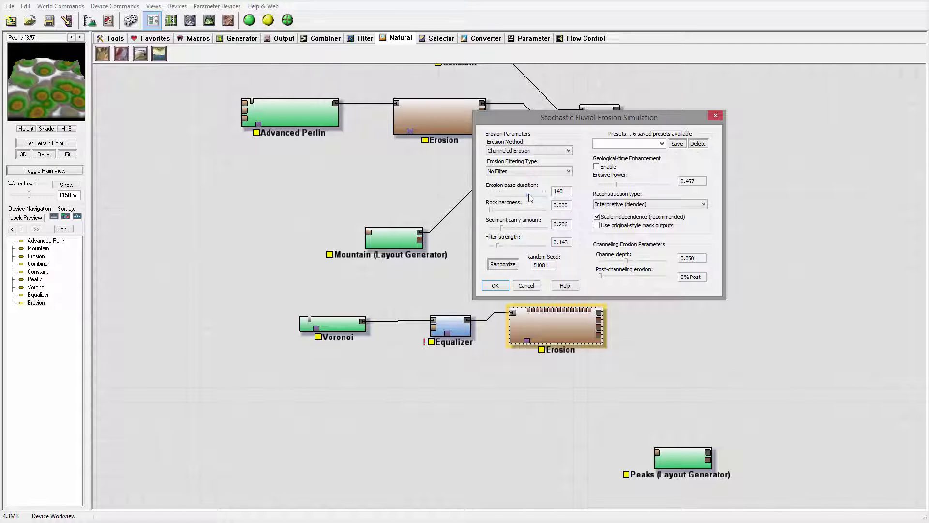
left_click_drag(531, 193, 536, 194)
left_click(597, 167)
left_click_drag(615, 182, 653, 185)
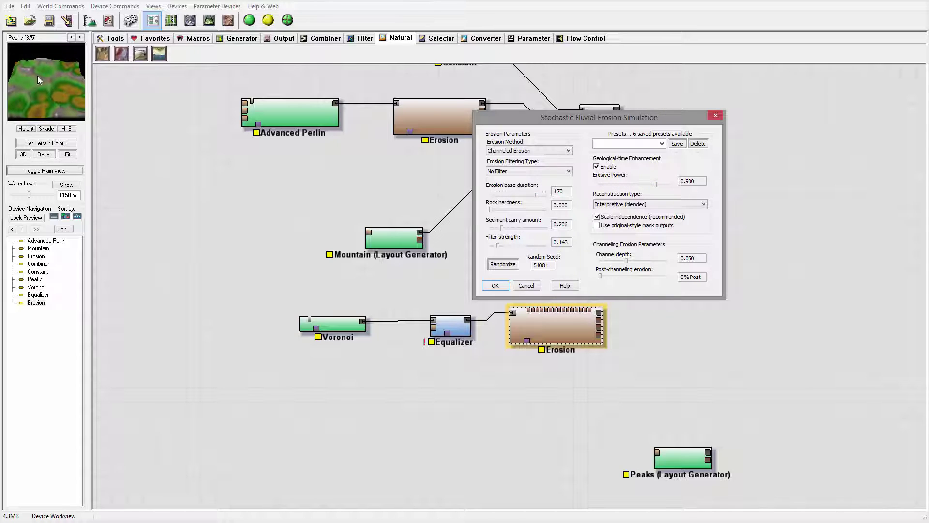
Step: Raise the rock hardness moderately, set the sediment carry amount to 0.365 and apply the erosion settings
left_click_drag(491, 210, 506, 210)
mouse_move(501, 227)
left_mouse_down()
mouse_move(524, 228)
mouse_move(510, 226)
left_mouse_up()
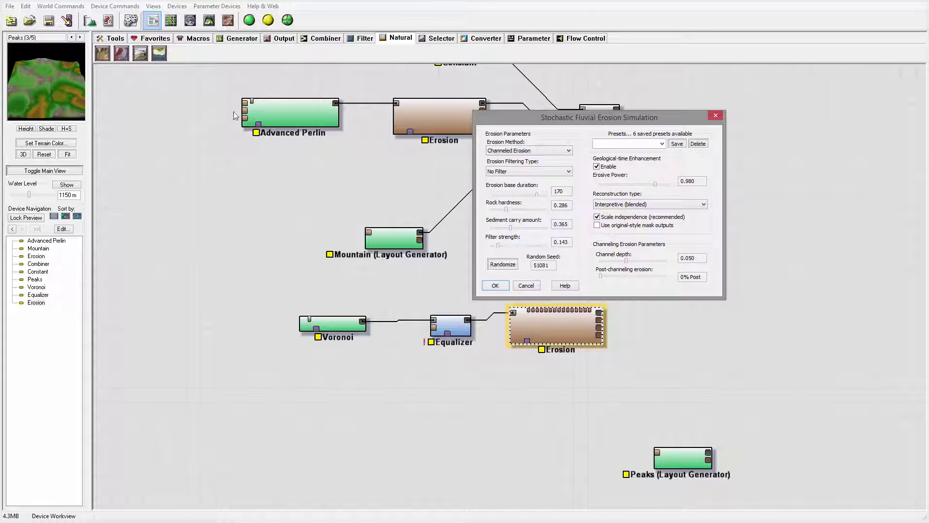
left_click_drag(509, 209, 504, 209)
left_click(502, 288)
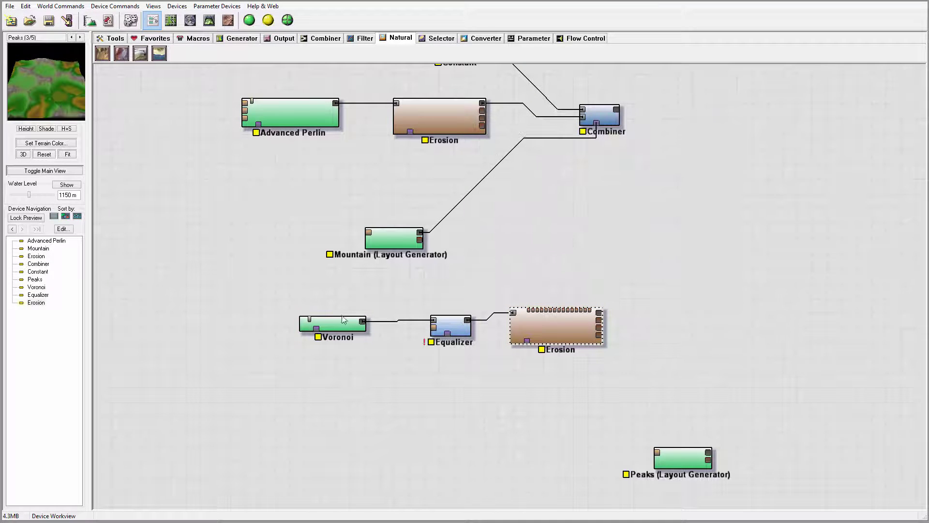
Step: Lock the preview on the new Erosion device and reduce the Voronoi generator's scale to about 6.46 km
right_click(555, 326)
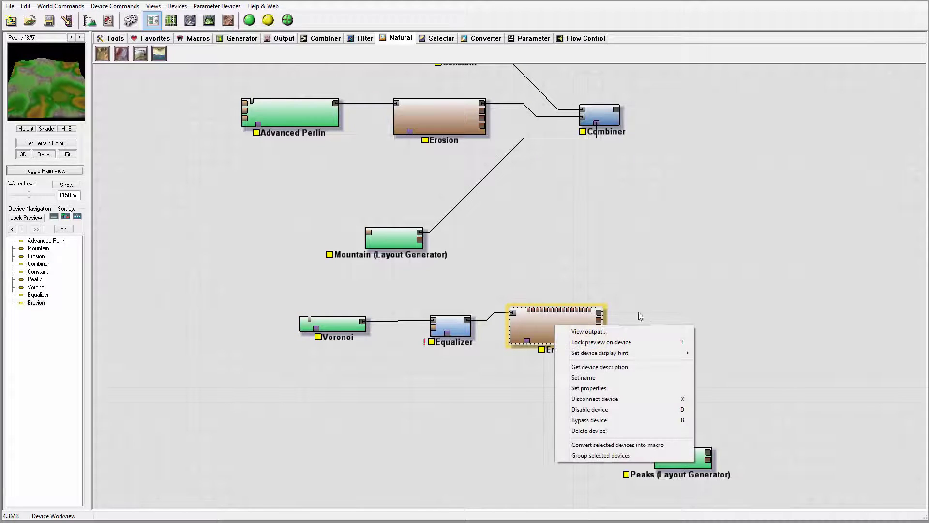
left_click(642, 343)
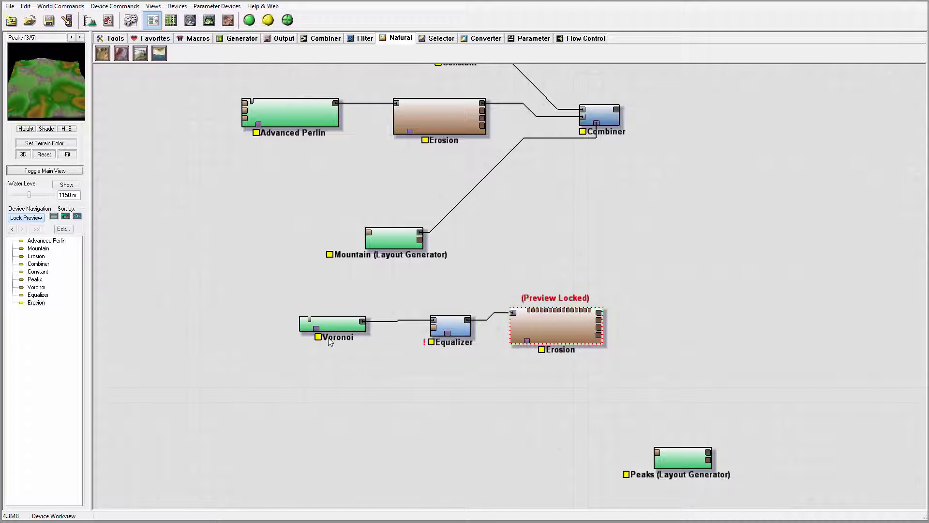
double_click(335, 324)
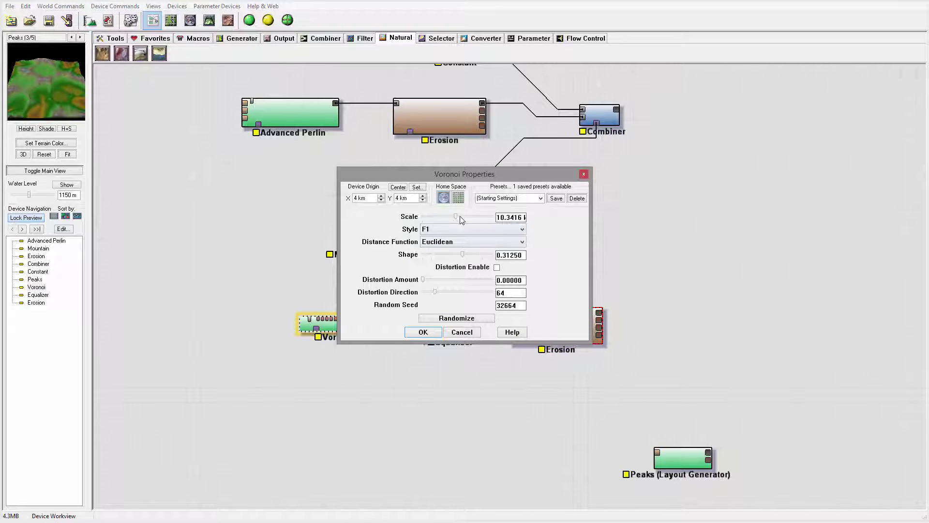
left_click_drag(452, 217, 450, 218)
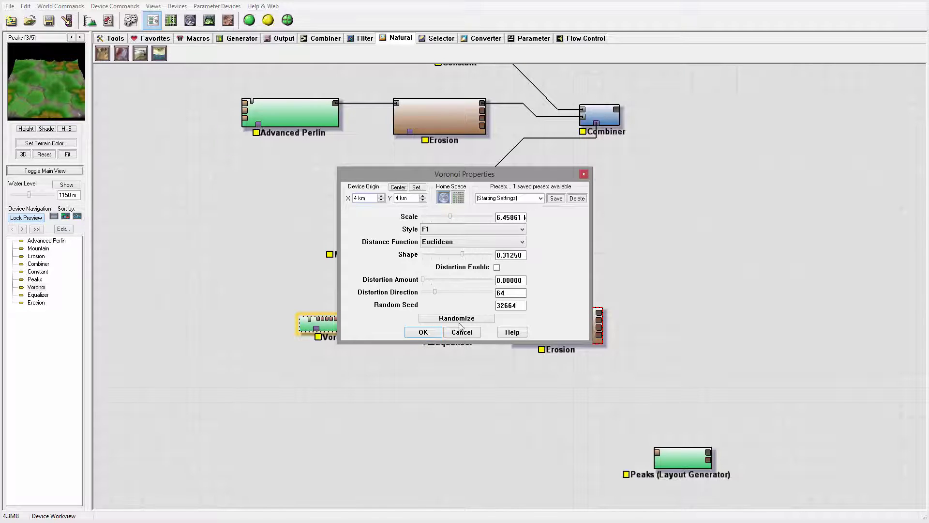
left_click(426, 332)
Step: Unlock the preview from the Erosion device and check the Equalizer's properties without changing them
left_click(448, 324)
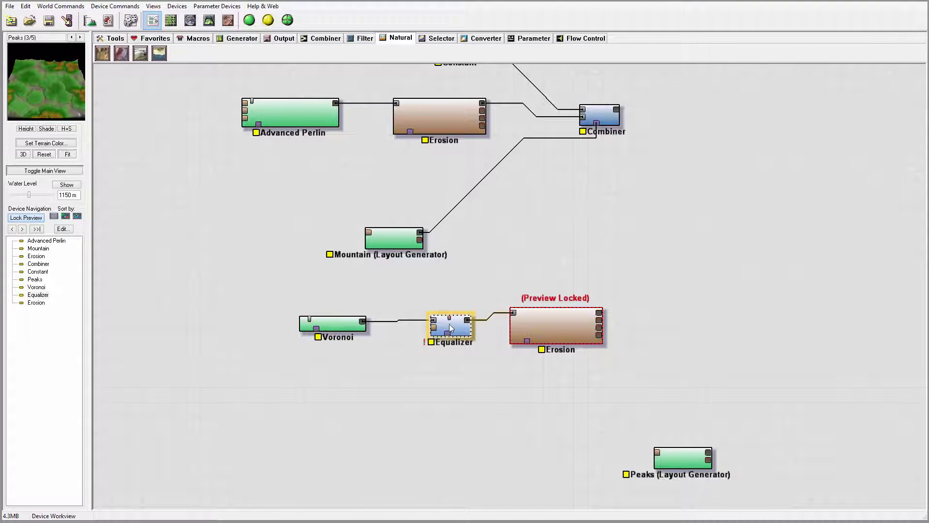
right_click(545, 318)
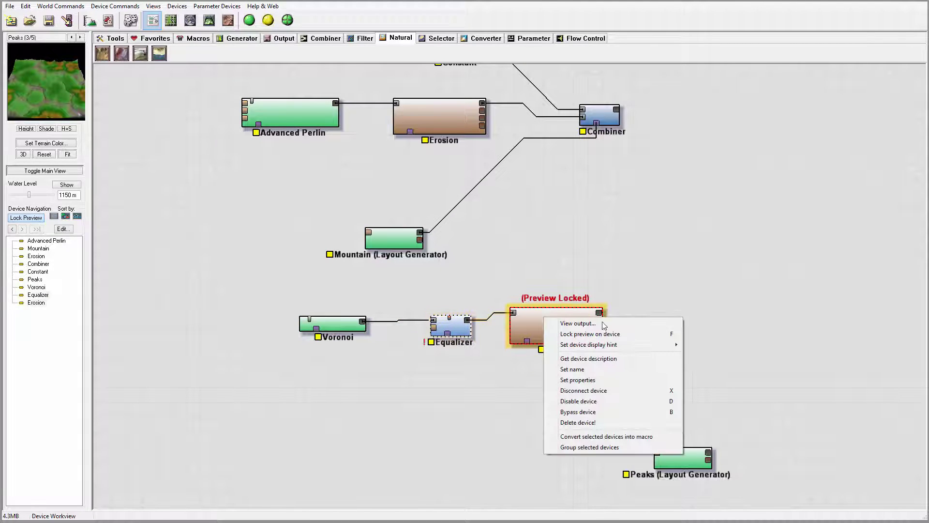
left_click(602, 334)
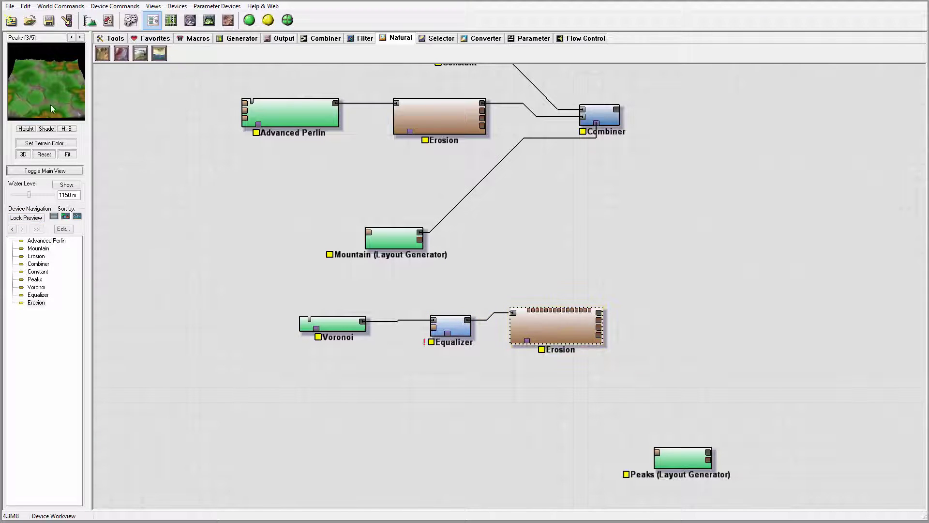
double_click(456, 323)
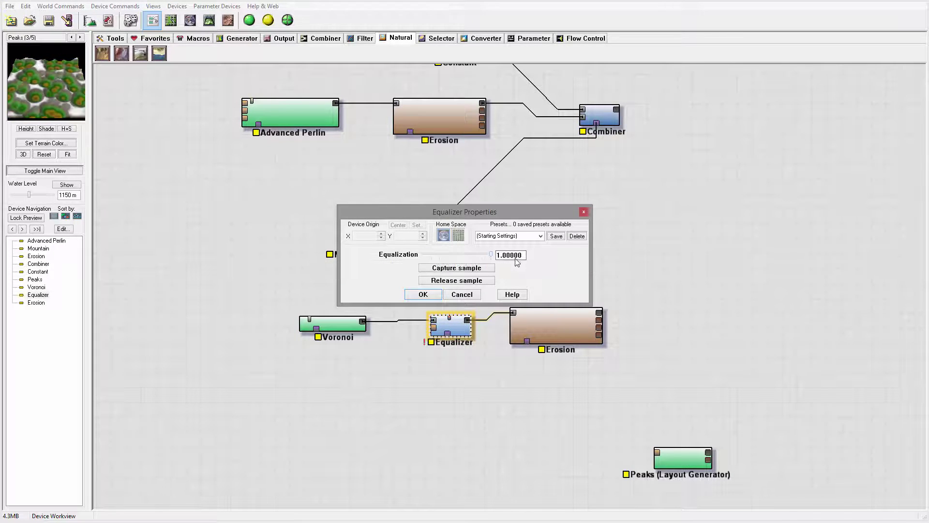
left_click(423, 295)
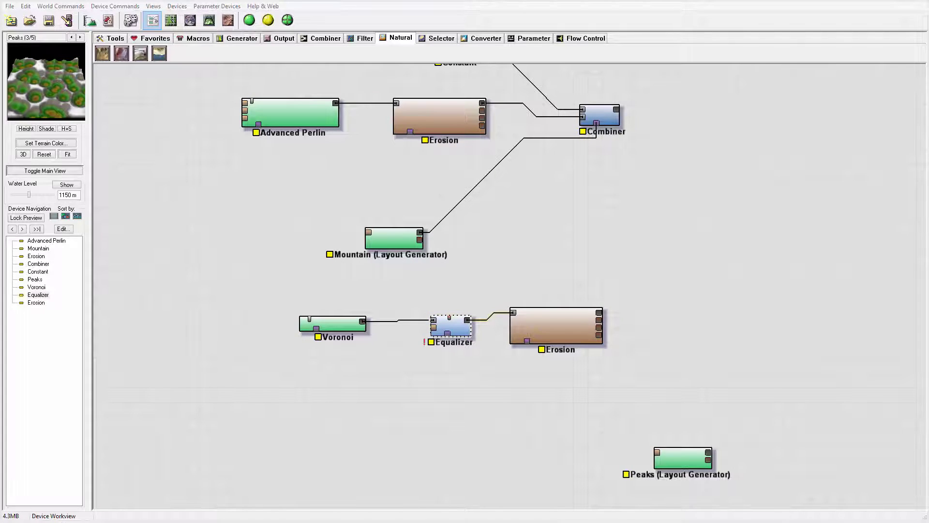
Step: Add a second Combiner, feeding the first Combiner into its primary input and the new Erosion's output into its secondary input
left_click_drag(551, 225, 492, 200)
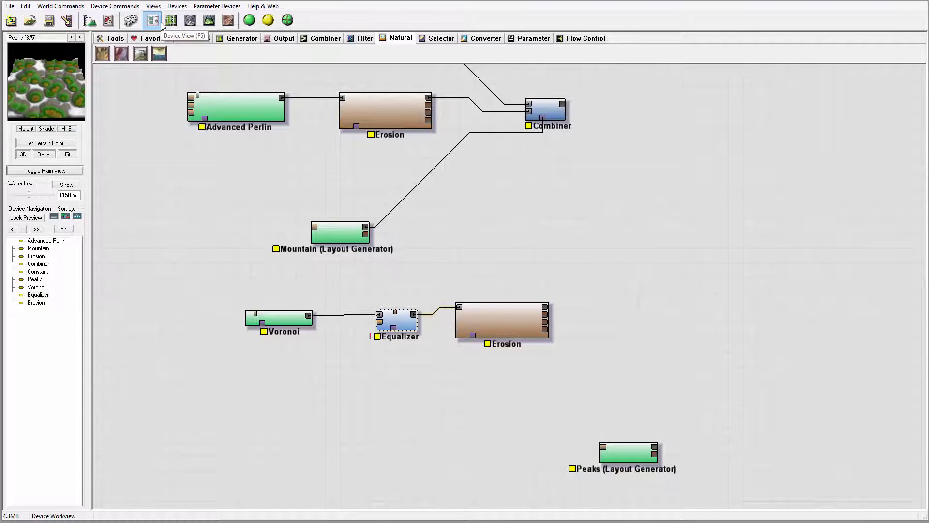
left_click(324, 39)
left_click_drag(140, 53, 655, 228)
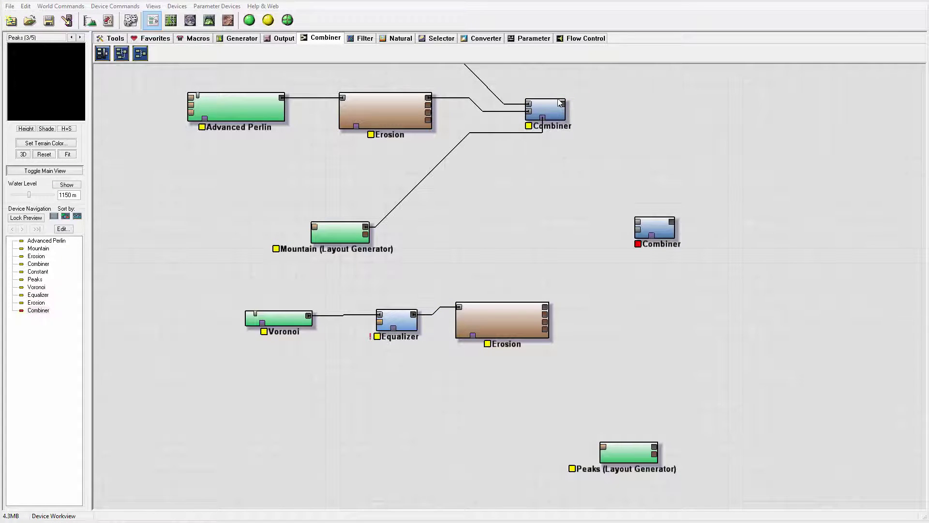
left_click_drag(560, 103, 640, 222)
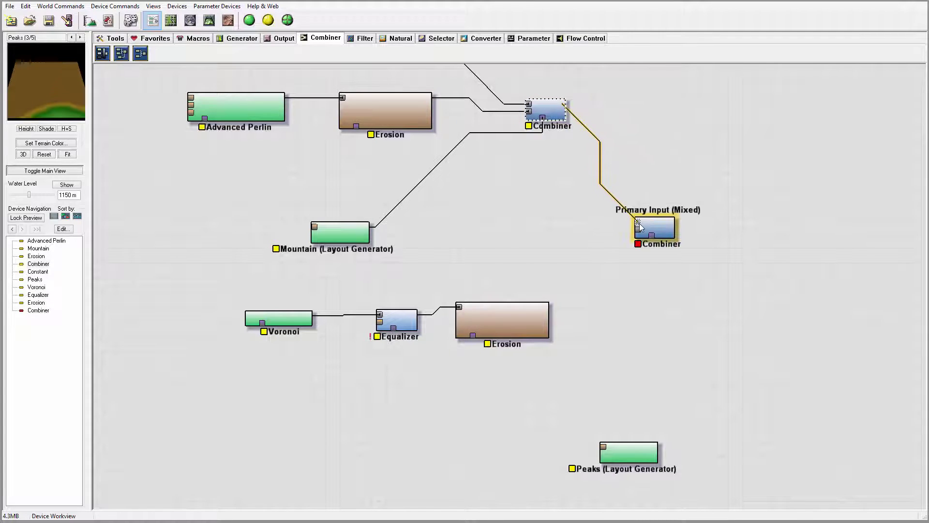
left_click_drag(545, 308, 639, 229)
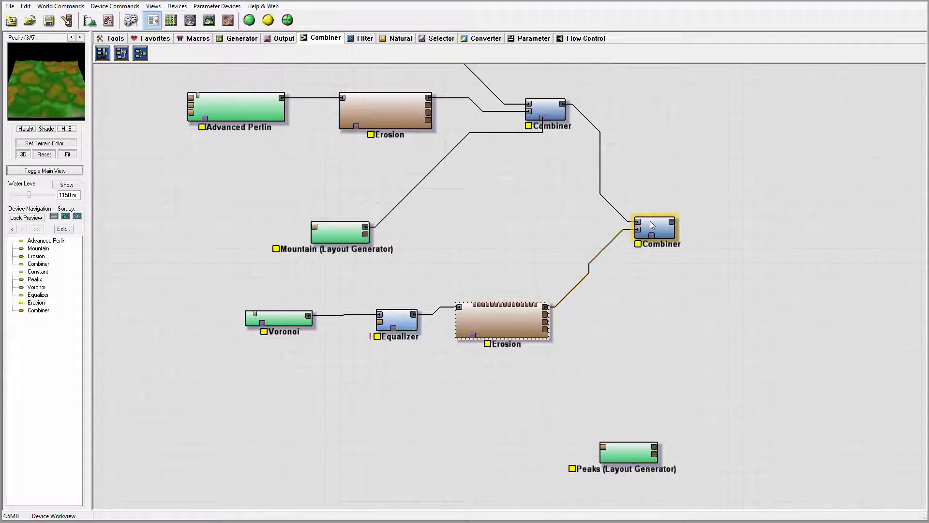
Step: Set the new Combiner's strength to 1.00000, keeping the Average method, and apply the settings
double_click(651, 224)
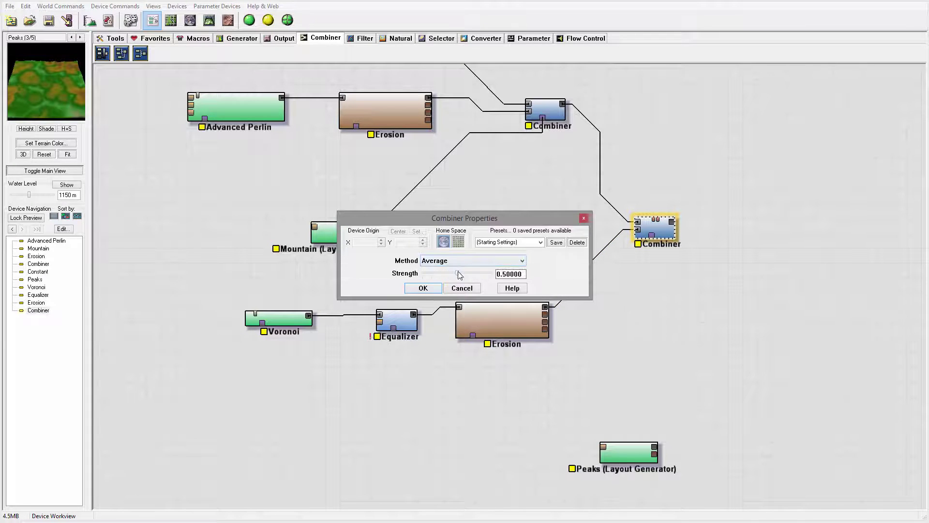
left_click_drag(457, 273, 508, 274)
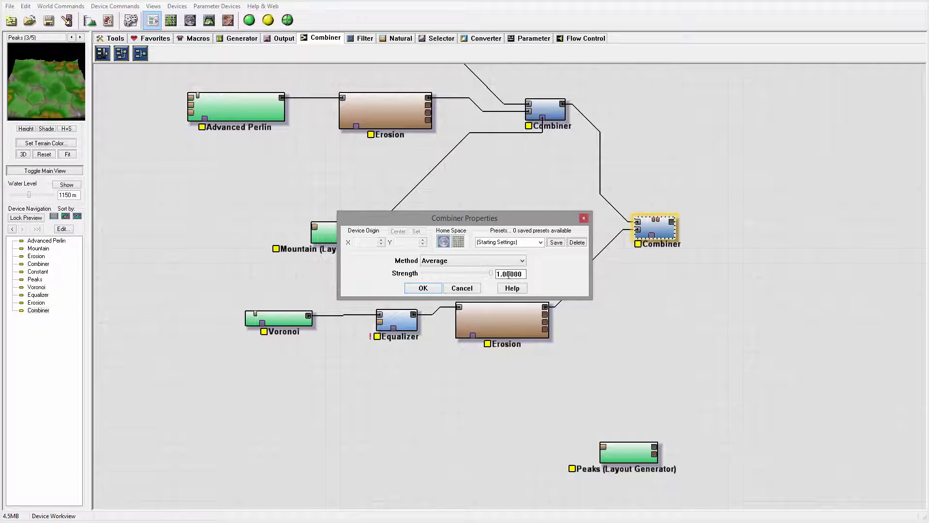
left_click(420, 289)
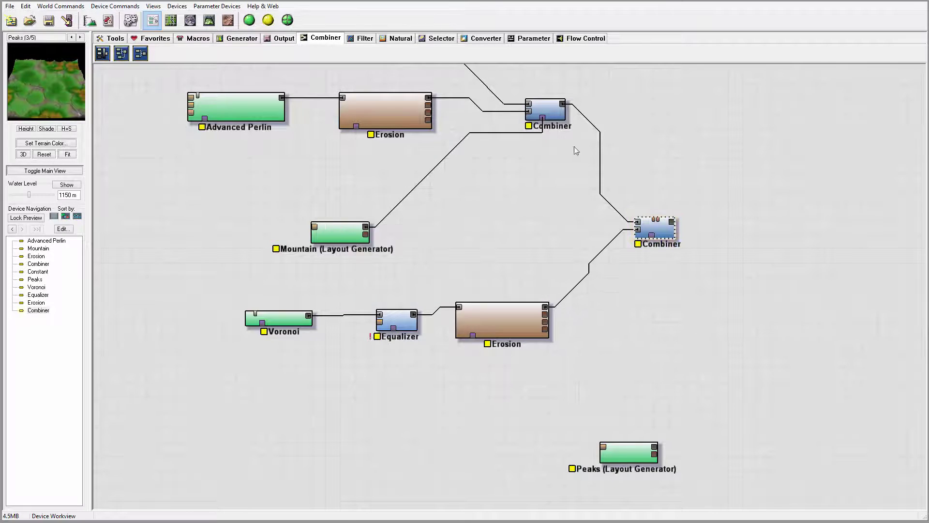
Step: Make Main Extents the current render extents in the layout overview and return to the device network
left_click(172, 22)
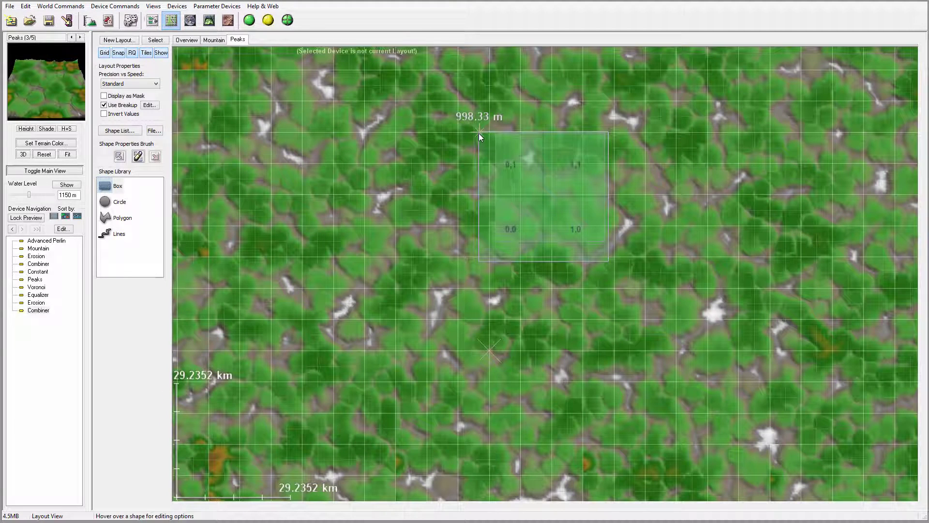
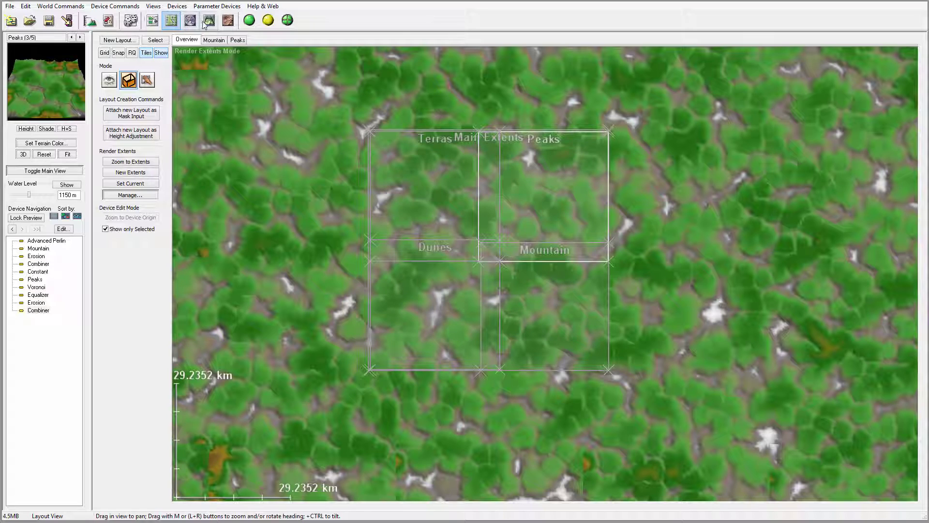
left_click(152, 20)
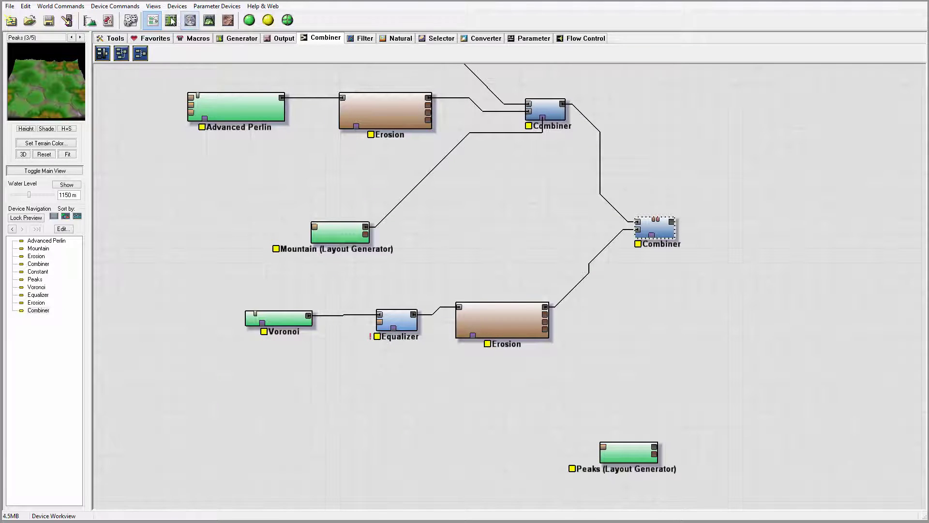
left_click(170, 20)
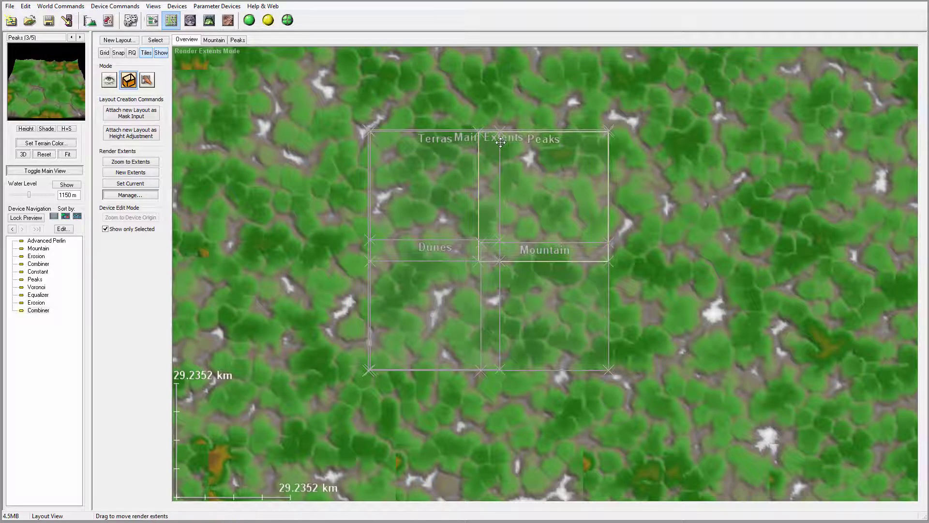
left_click(531, 136)
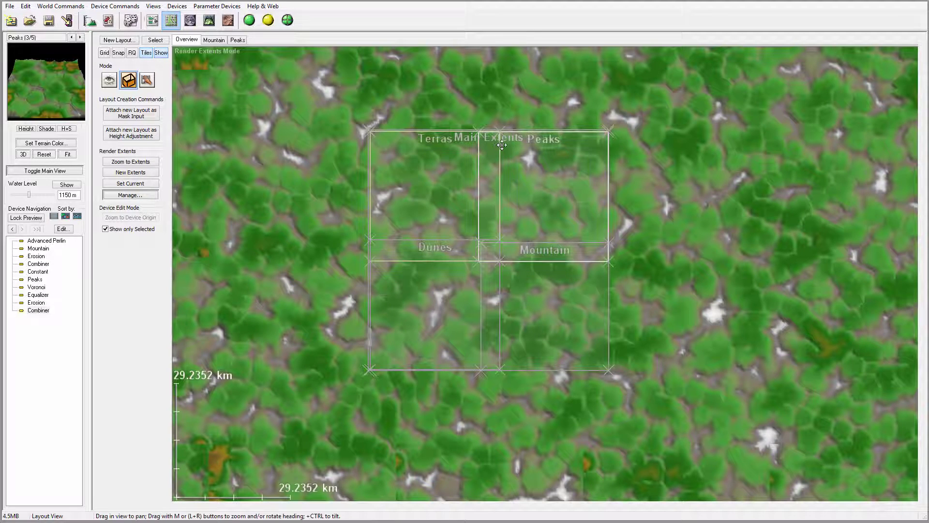
left_click(539, 132)
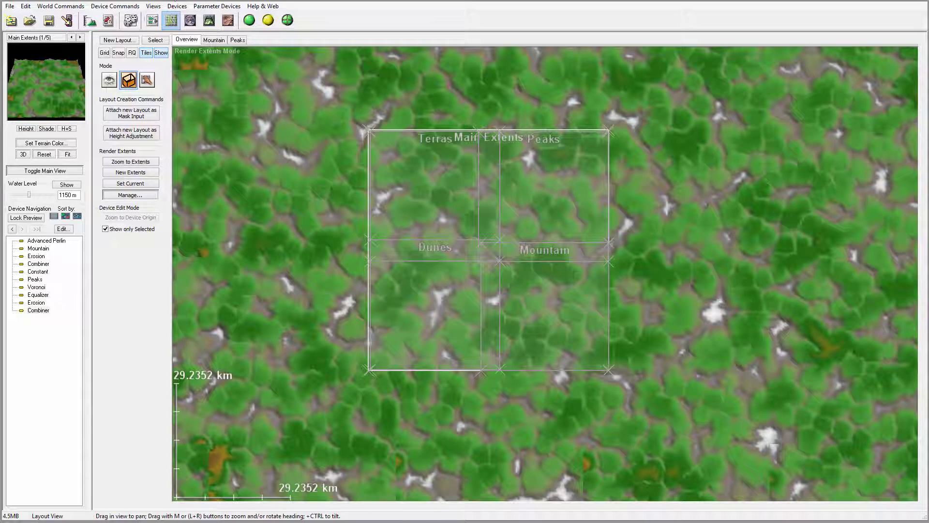
left_click(153, 20)
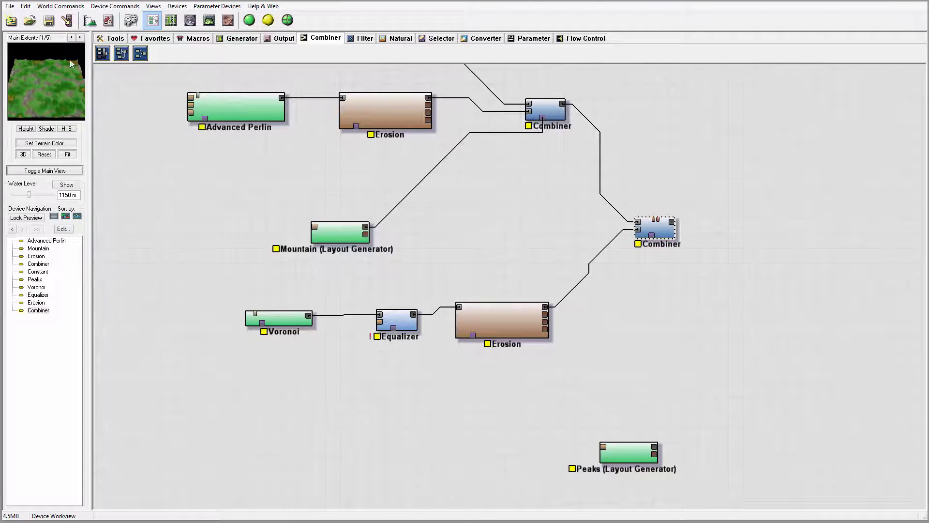
Step: Move the Peaks layout generator closer to the chain, connect its output to the new Combiner's mask input and preview that Combiner
left_click_drag(656, 451, 651, 236)
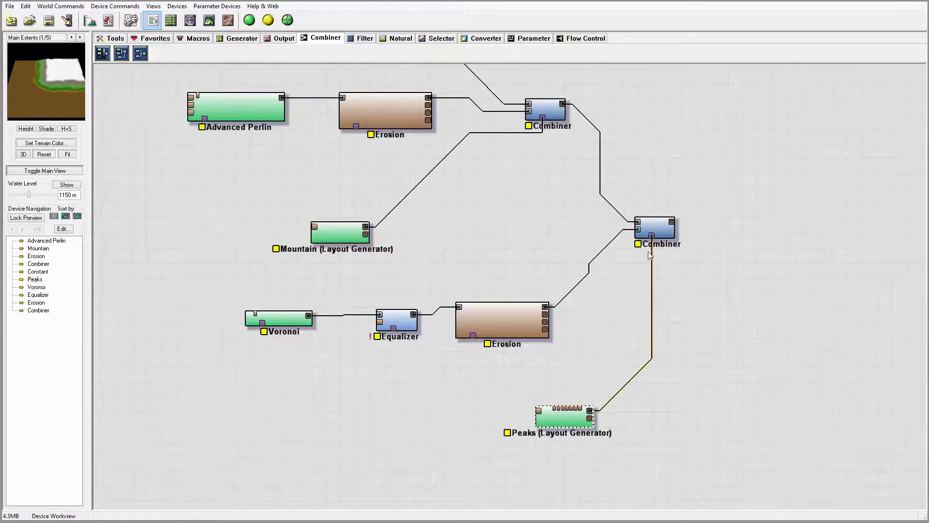
left_click(654, 230)
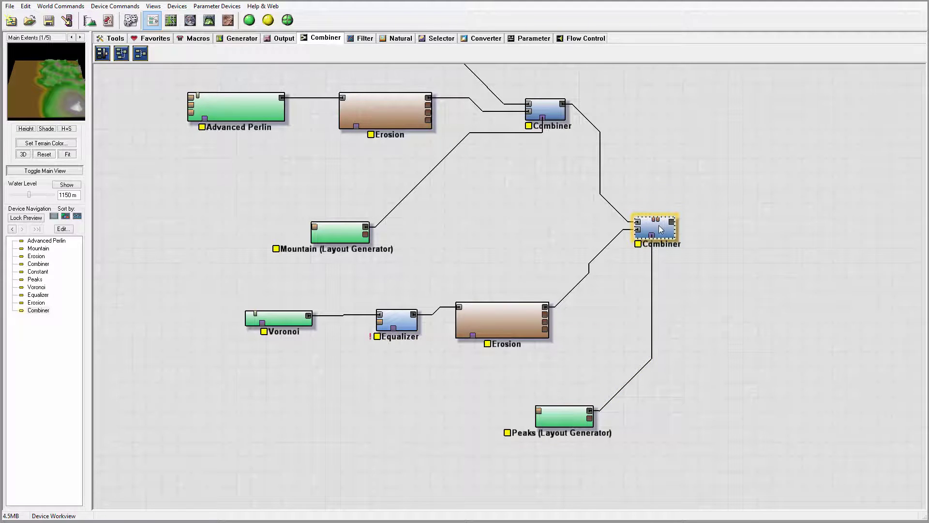
Step: Examine the masked Peaks terrain beside the Mountain zone in 3D from several angles
left_click(209, 20)
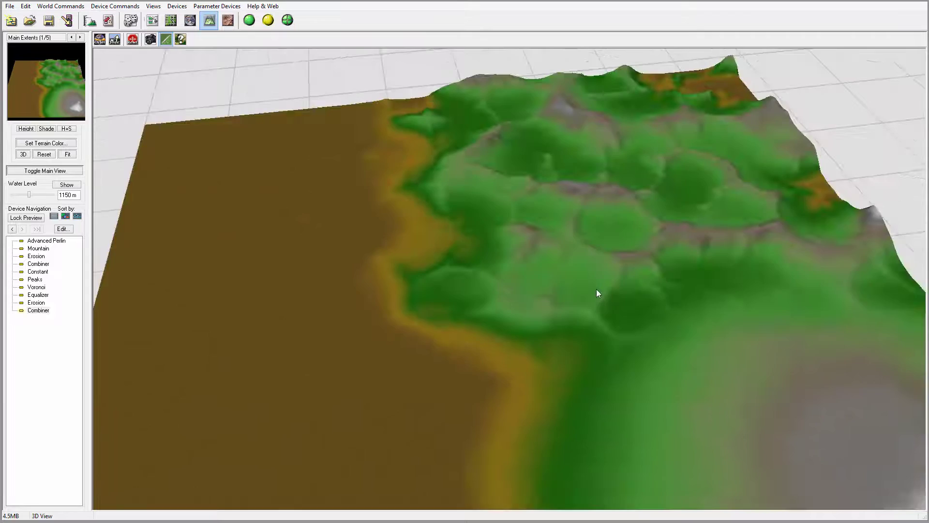
left_click_drag(598, 293, 827, 172)
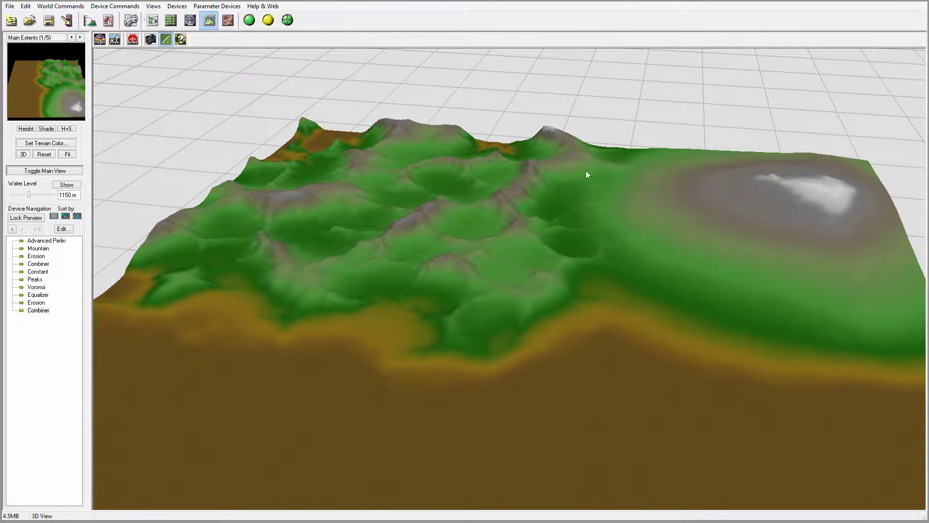
left_click_drag(585, 170, 602, 207)
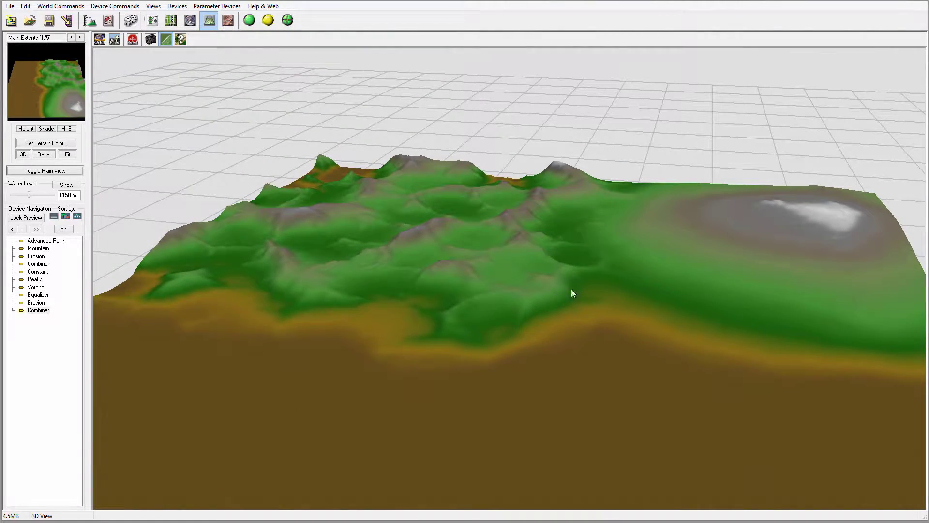
left_click_drag(572, 293, 450, 317)
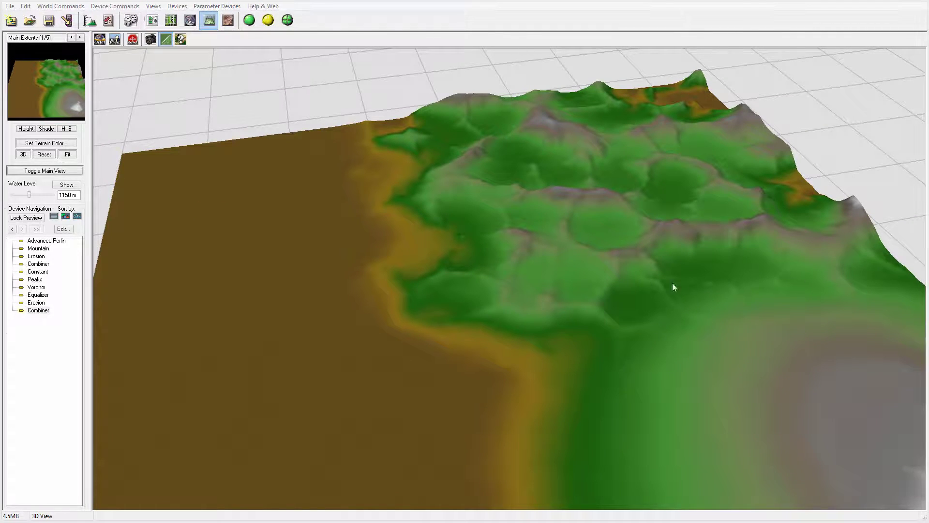
Step: Try a strength of 0.23438 on the final Combiner, restore it to 1.00000 with the Average method, and apply the settings
left_click_drag(581, 288, 728, 245)
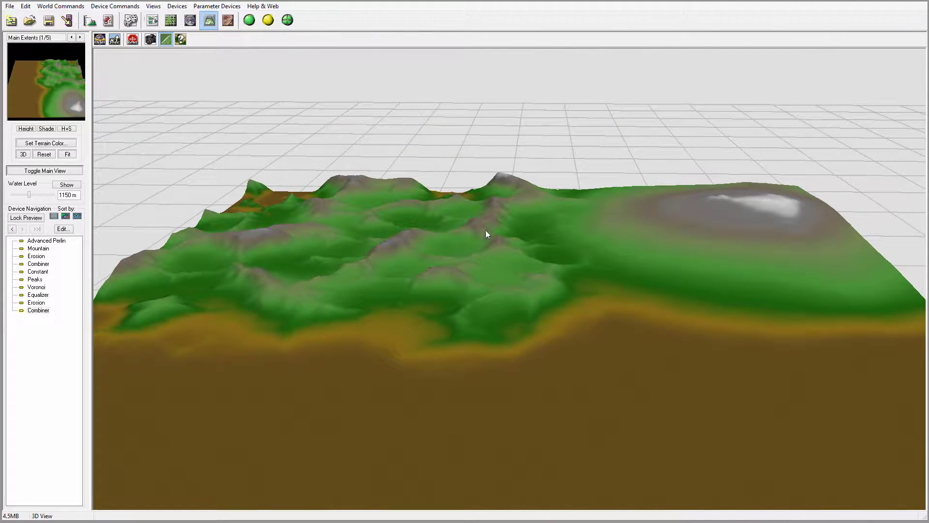
left_click_drag(634, 207, 426, 199)
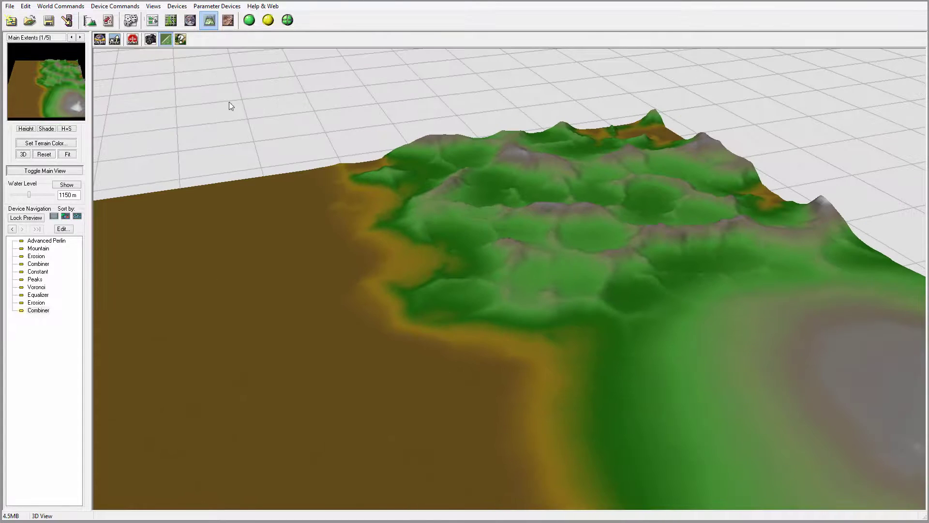
left_click(152, 20)
double_click(656, 229)
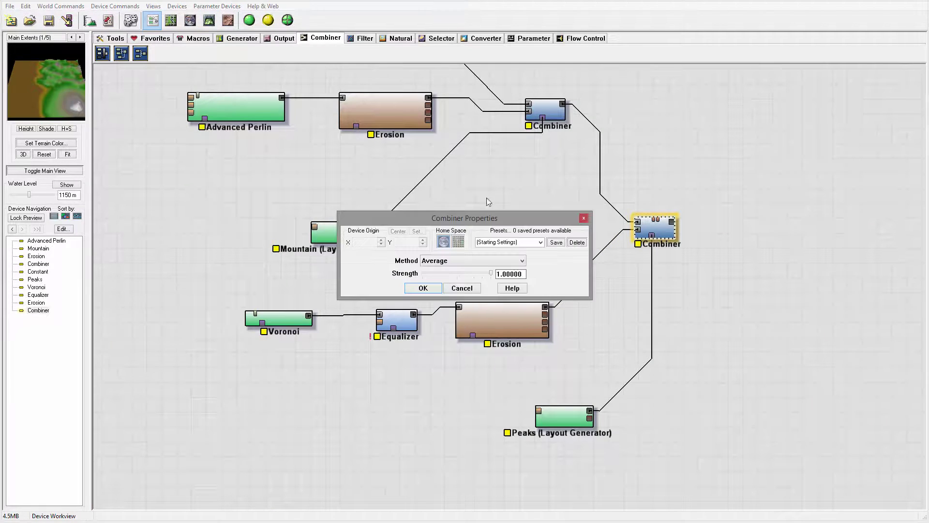
left_click_drag(491, 275, 440, 275)
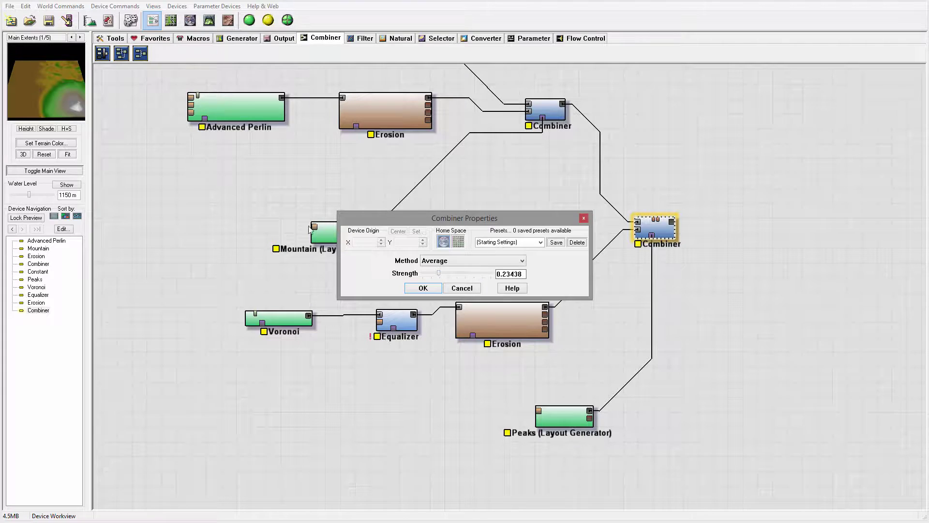
left_click_drag(440, 274, 520, 284)
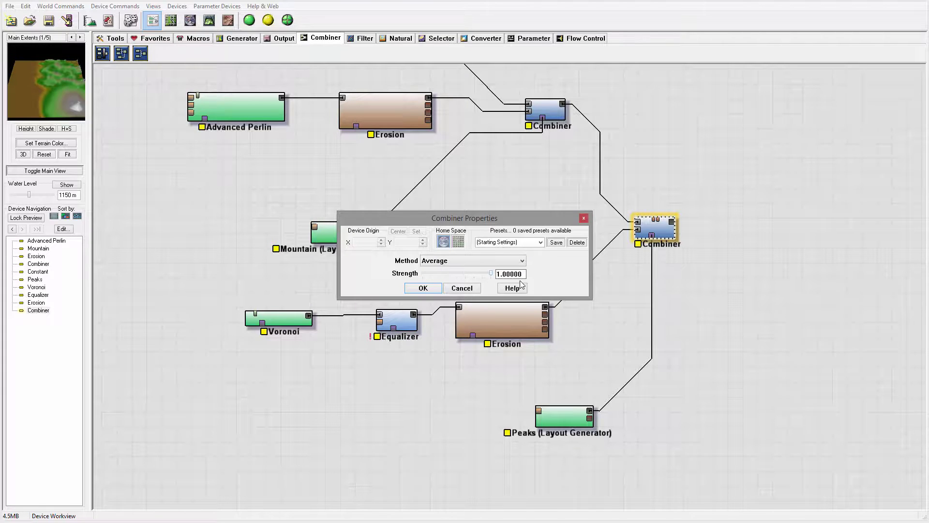
left_click(424, 288)
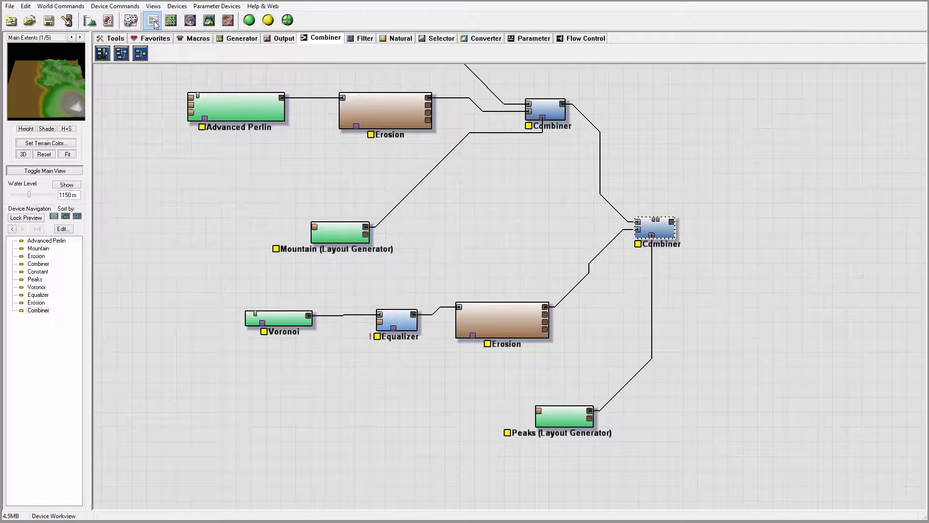
Step: In the Mountain layout, stretch the circle shape slightly taller and shift it up toward the Peaks zone
left_click(170, 21)
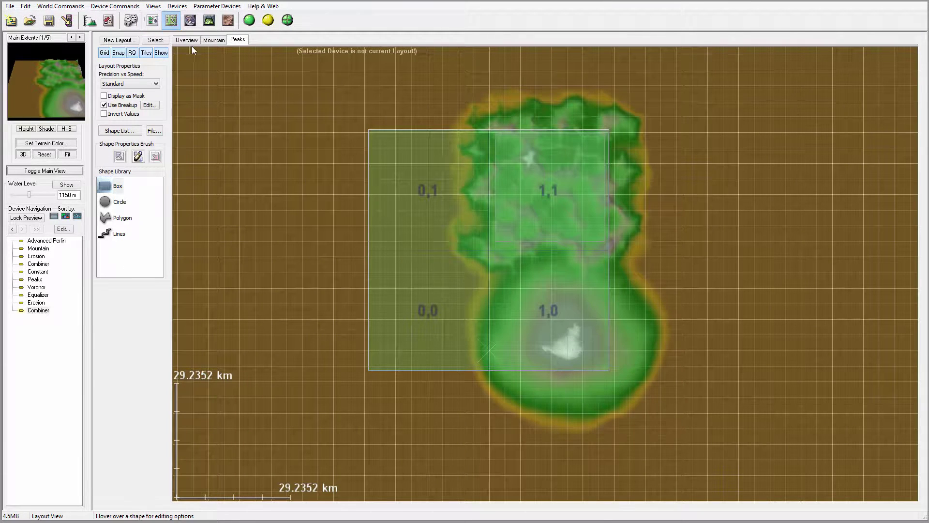
left_click(213, 40)
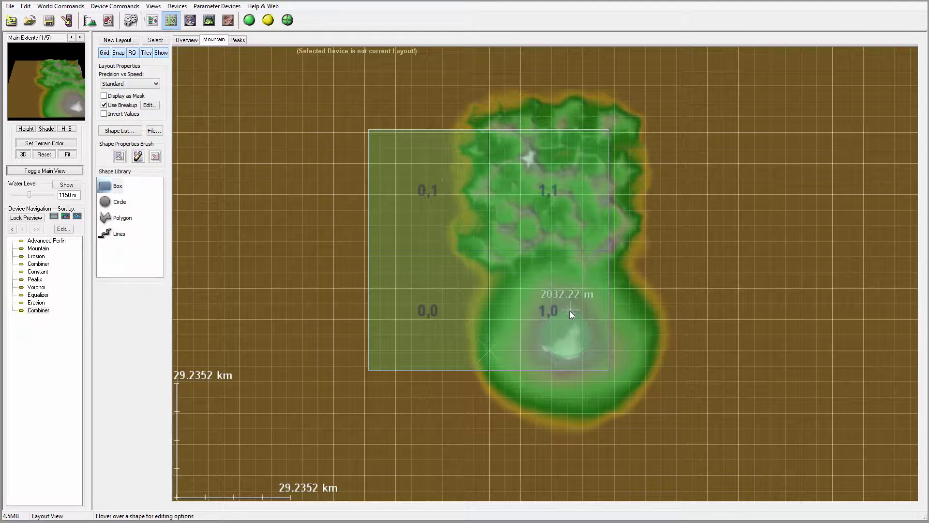
left_click_drag(570, 310, 571, 302)
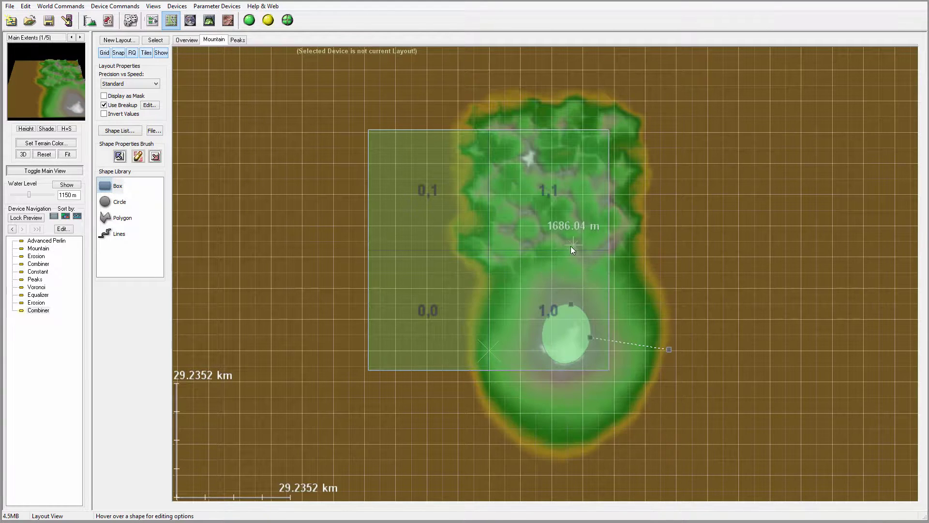
left_click_drag(569, 320, 568, 304)
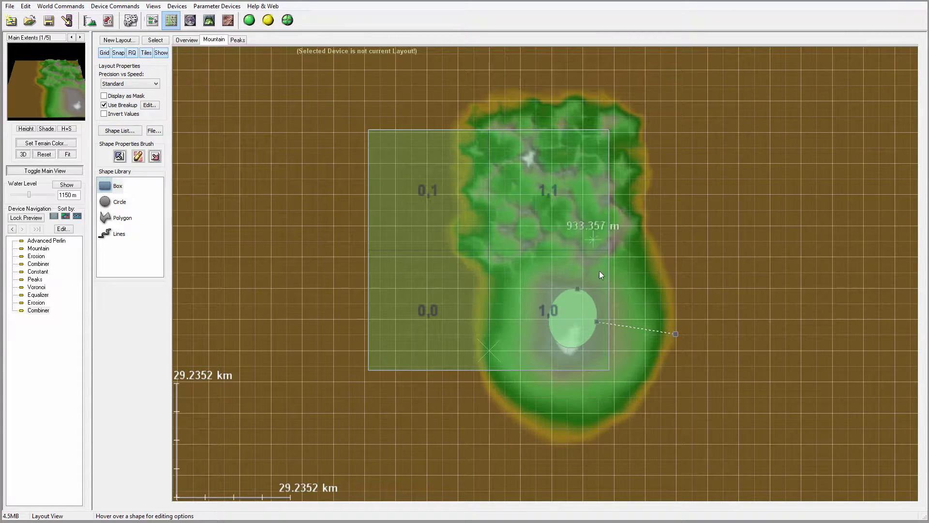
left_click_drag(574, 305, 570, 305)
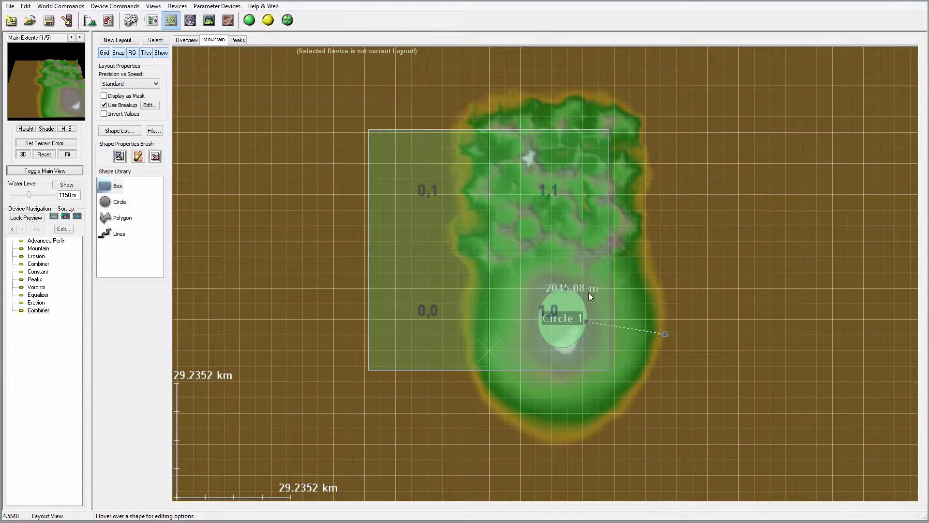
Step: Make Terras the current render extents in the layout overview
left_click(187, 41)
left_click(129, 79)
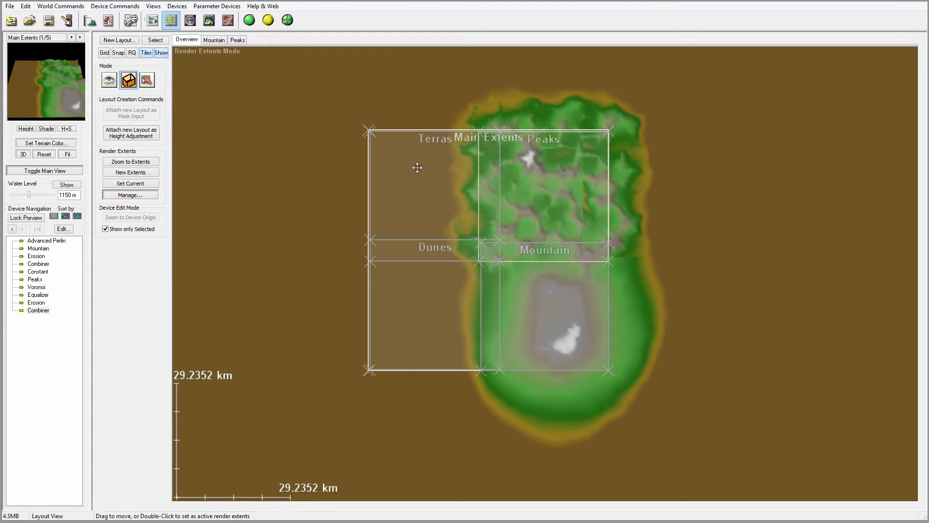
double_click(439, 170)
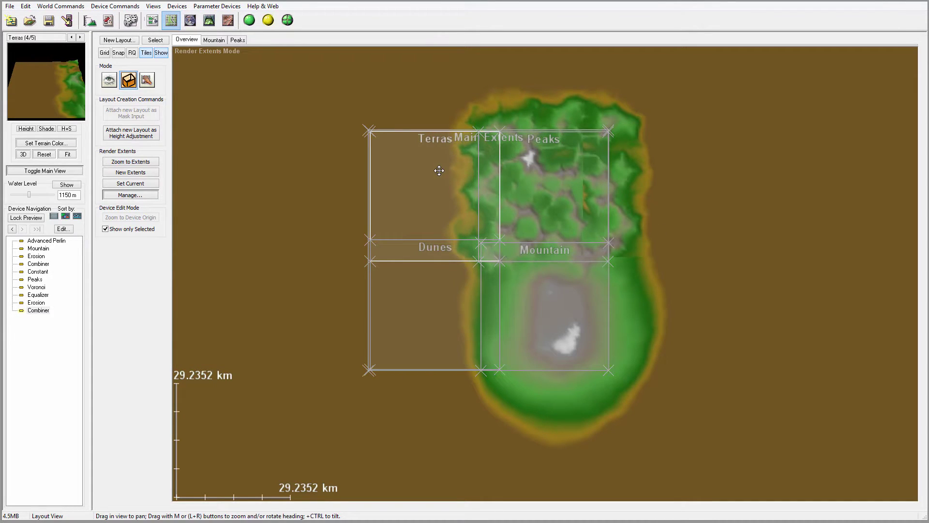